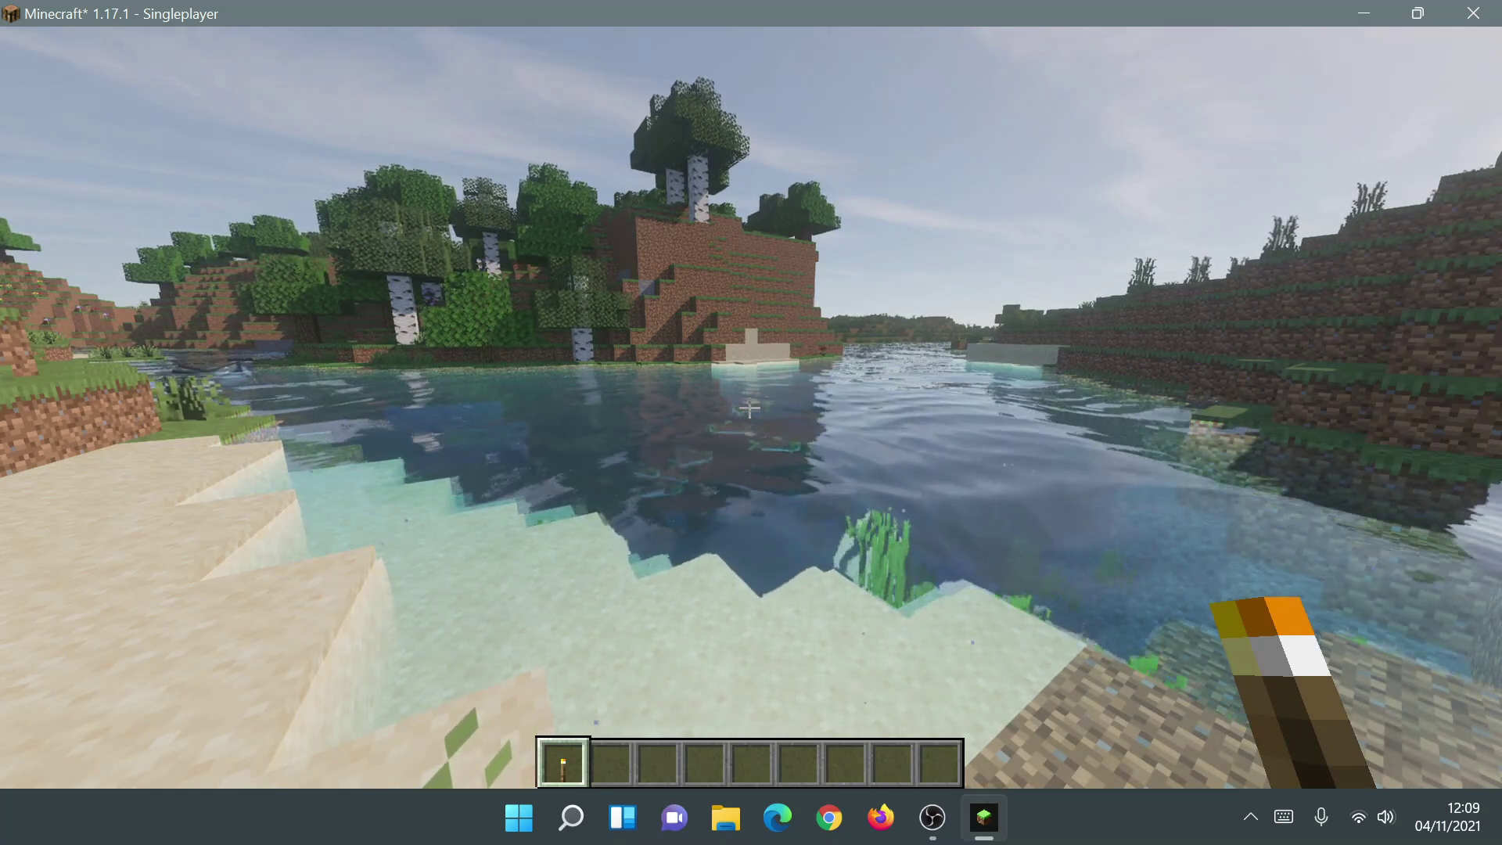
Walk forward along the grassy riverbank in the shader-lit world.
mouse_move(749, 408)
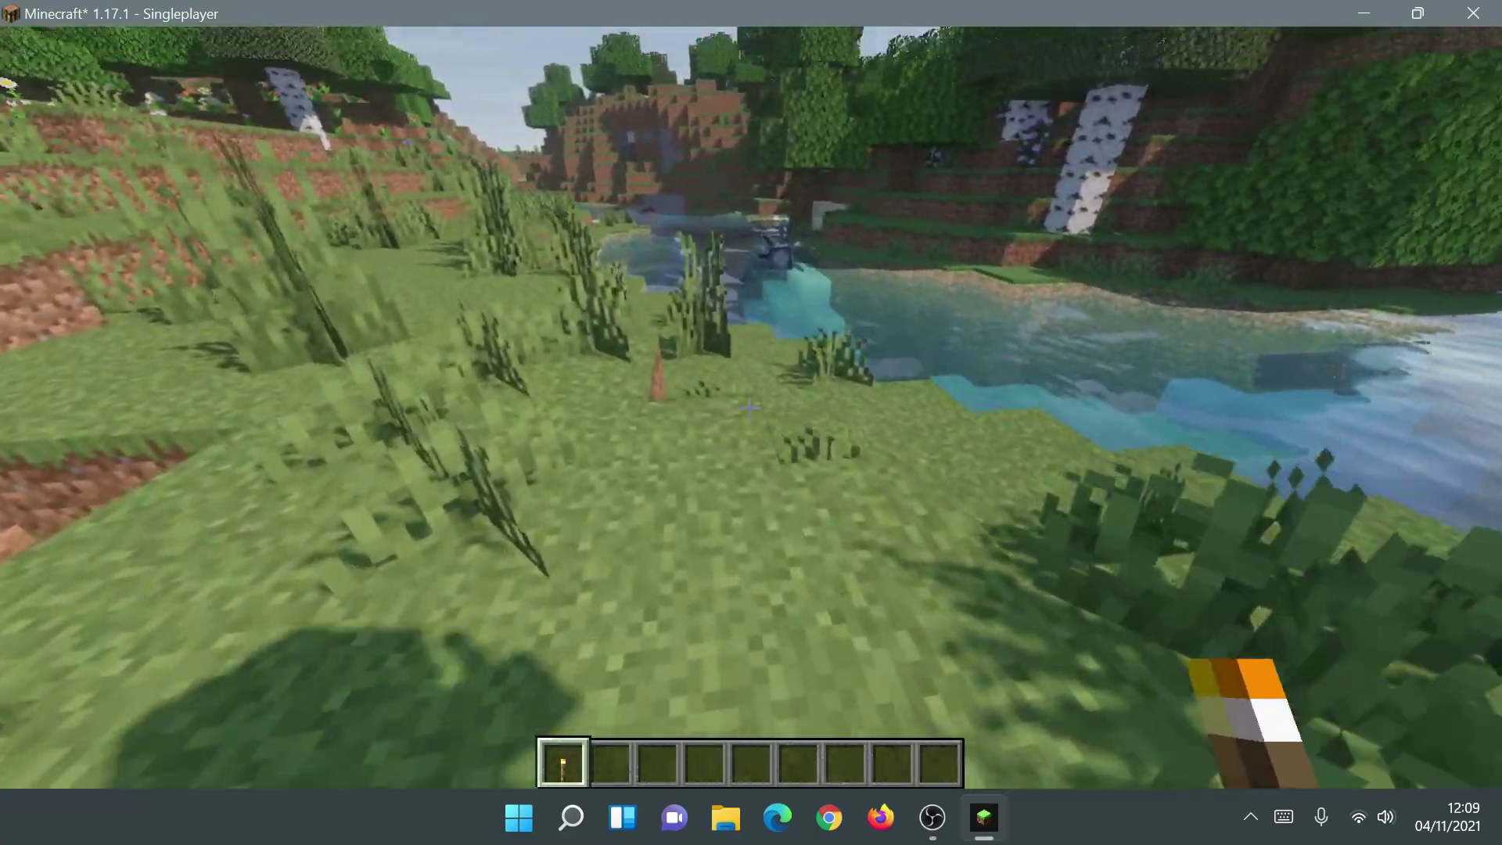
key(w)
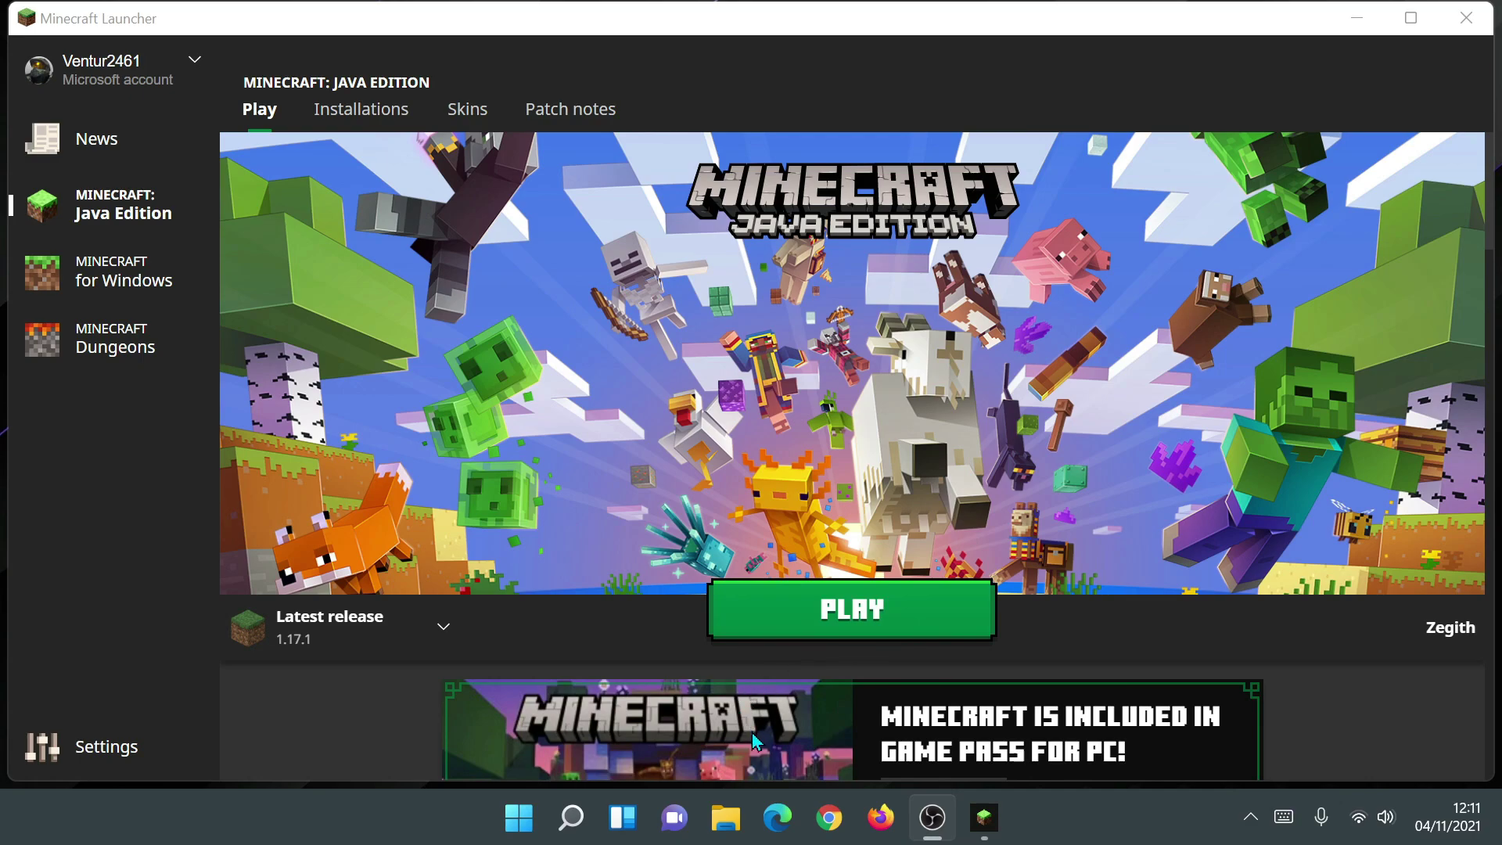
Load irisshaders.net in Edge by accepting the address-bar autocompletion.
click(776, 817)
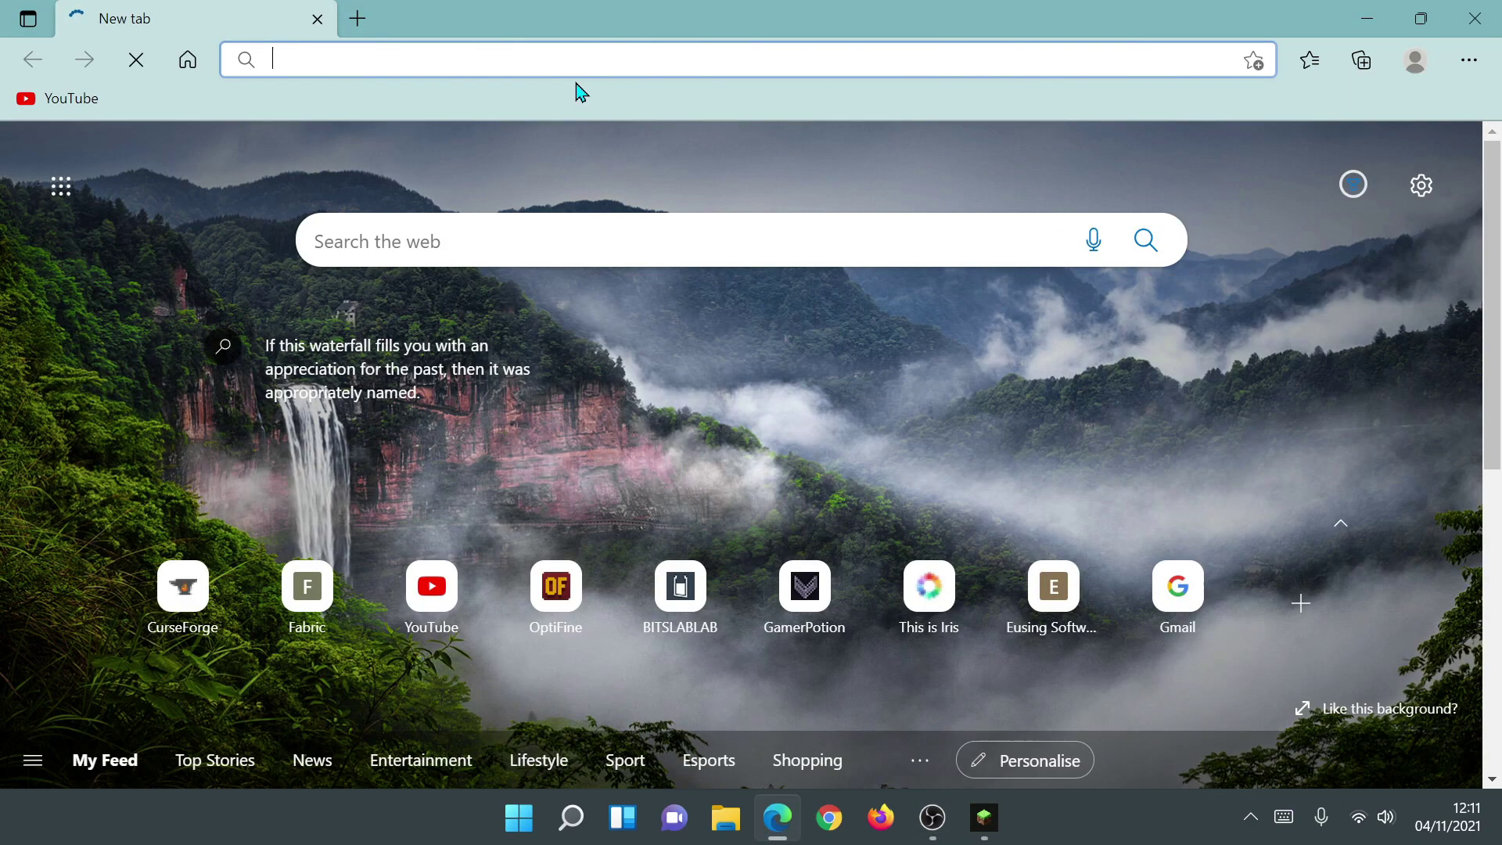
click(563, 67)
text(iri)
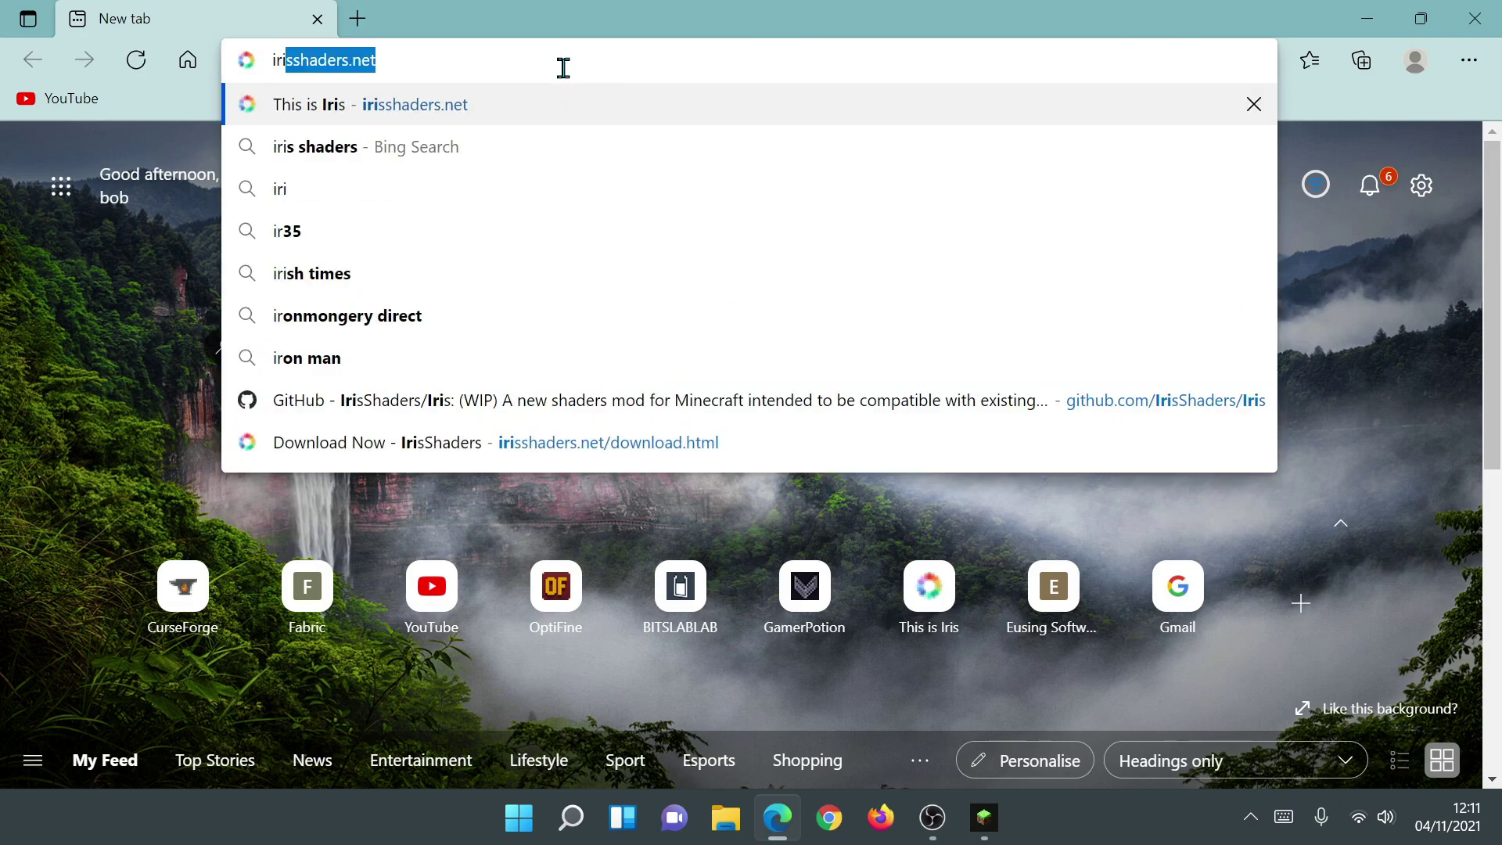
key(Right)
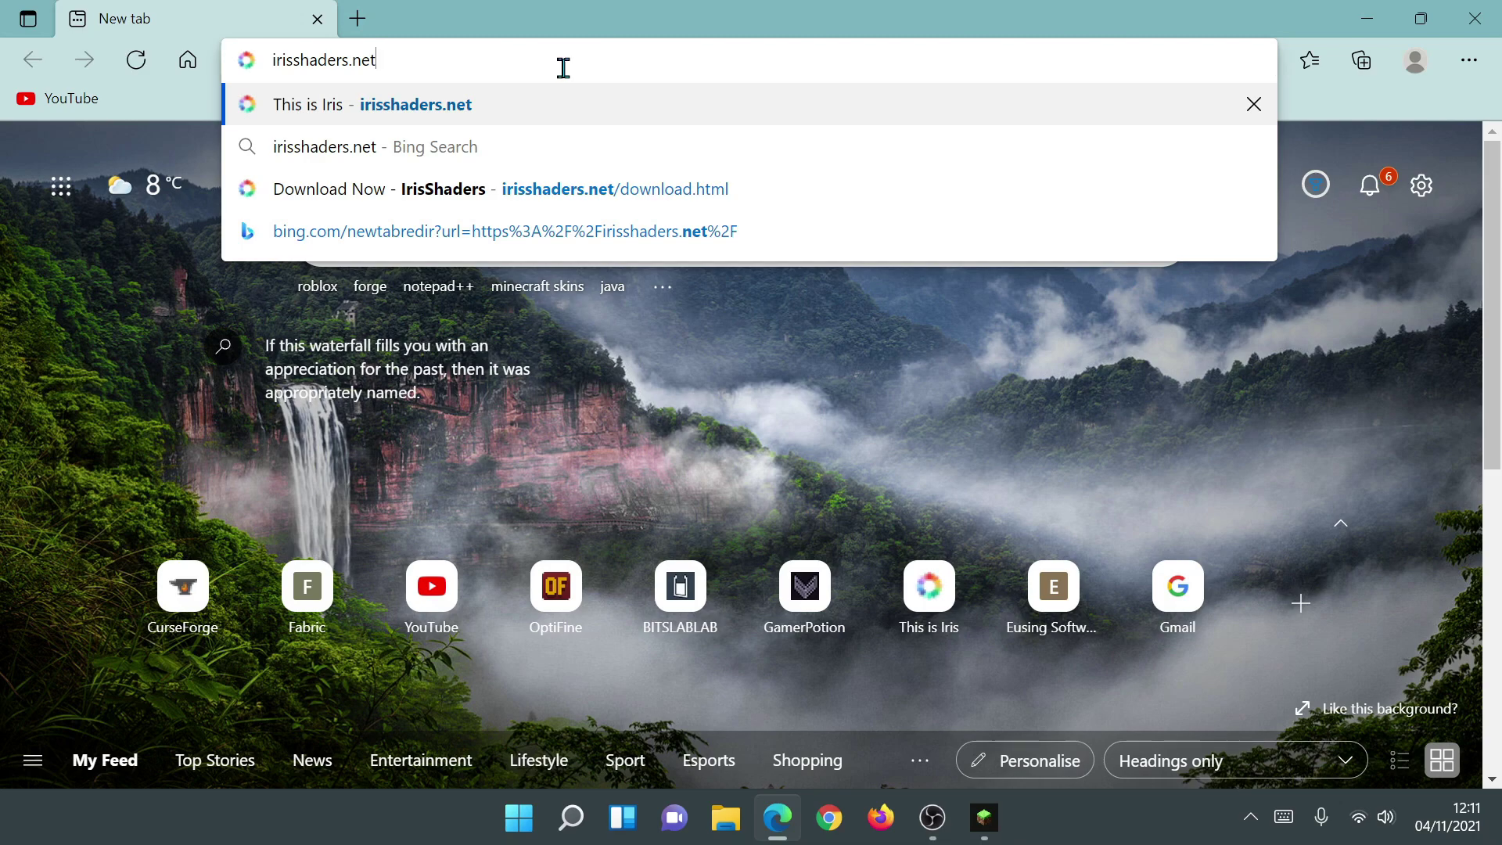
key(Return)
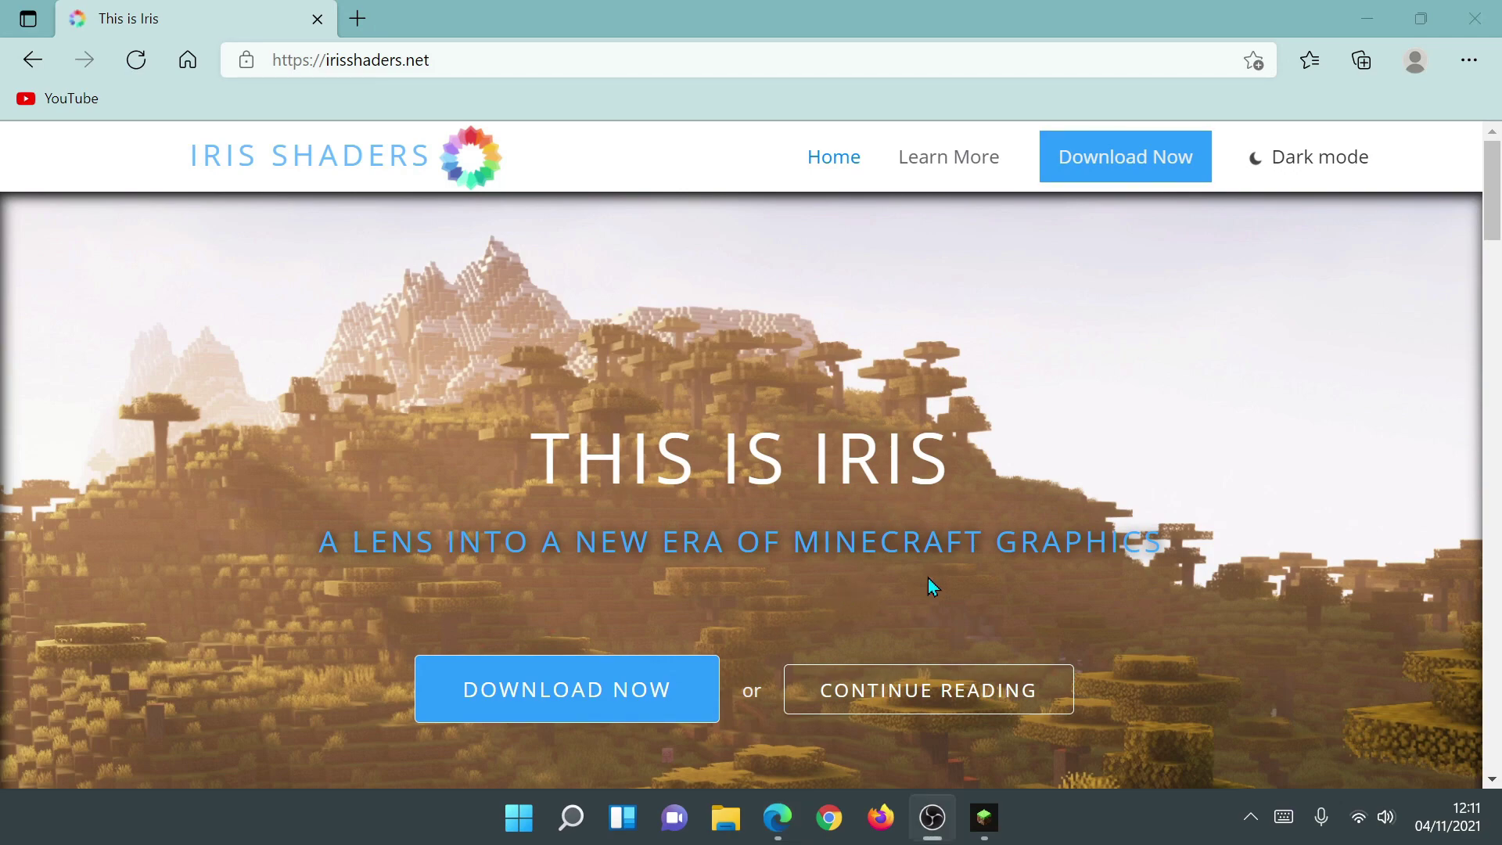
Go from the Iris homepage to the download page to get the installer jar.
scroll(1148, 376, down, 2)
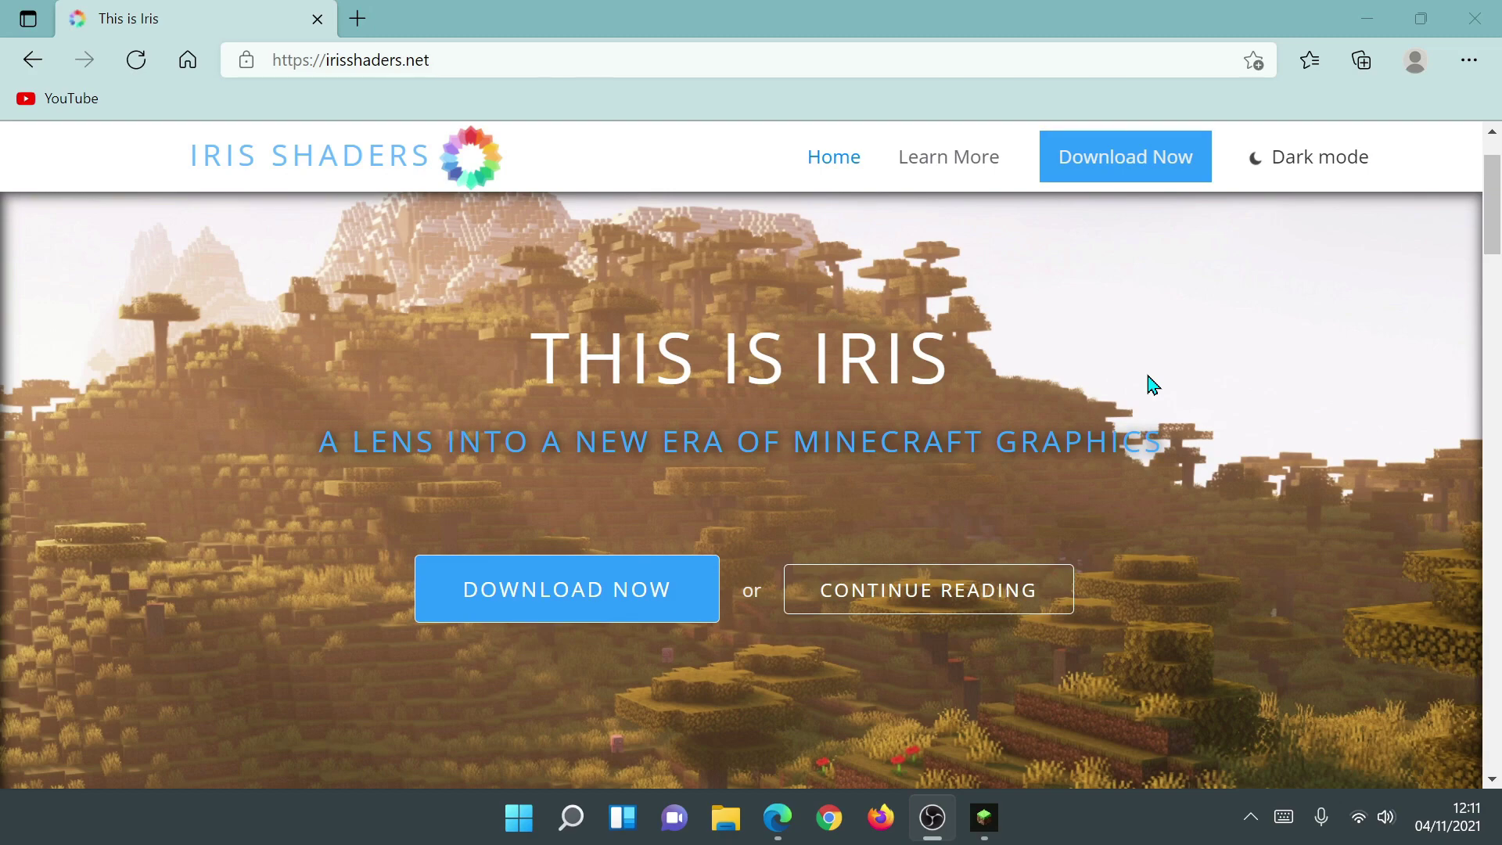
click(612, 601)
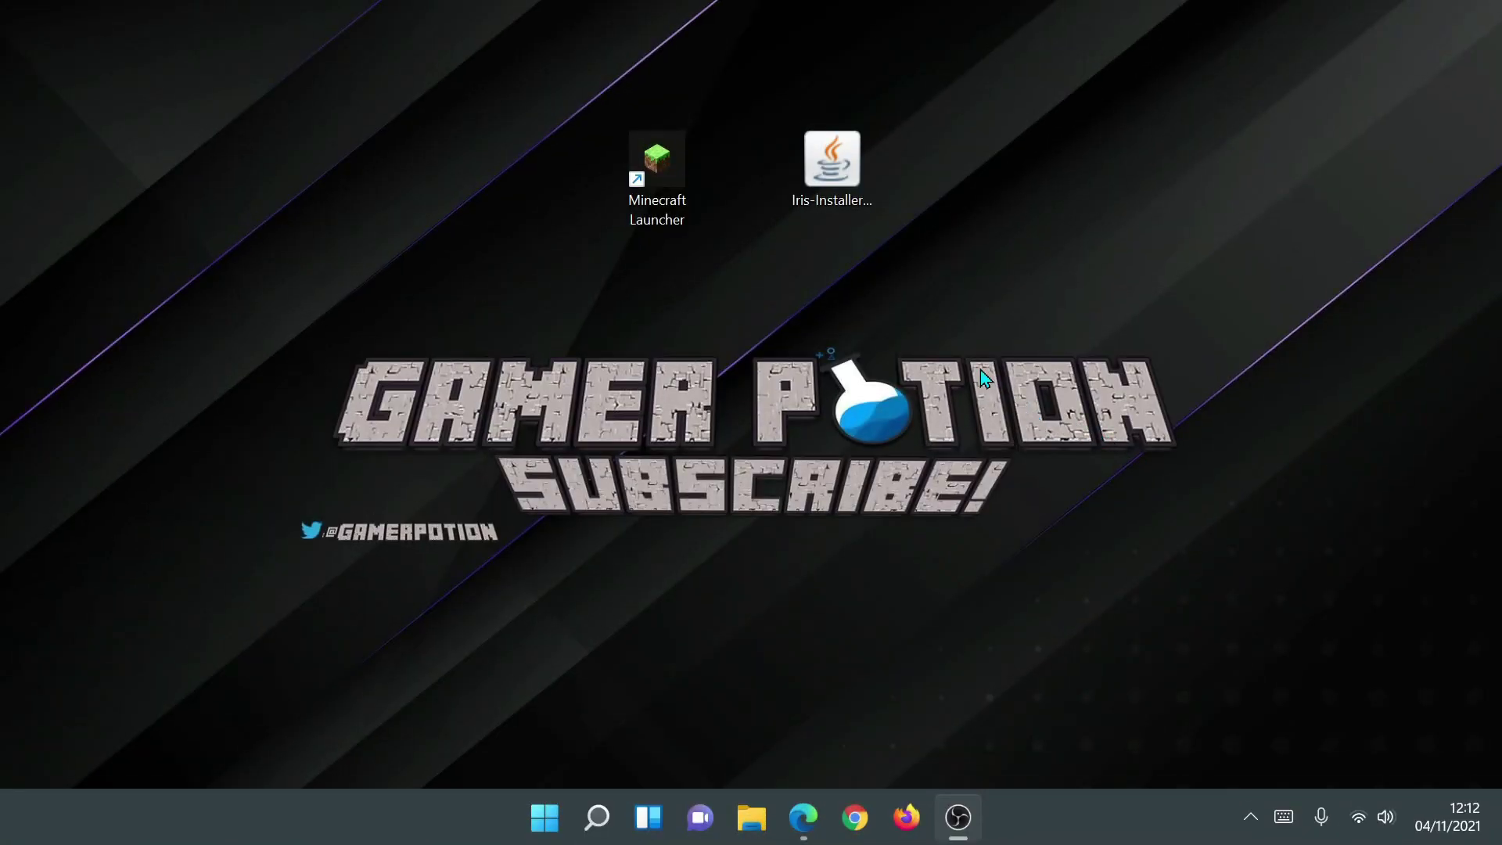
Run Iris-Installer-2.0.0.jar with Java(TM) Platform SE binary.
click(833, 200)
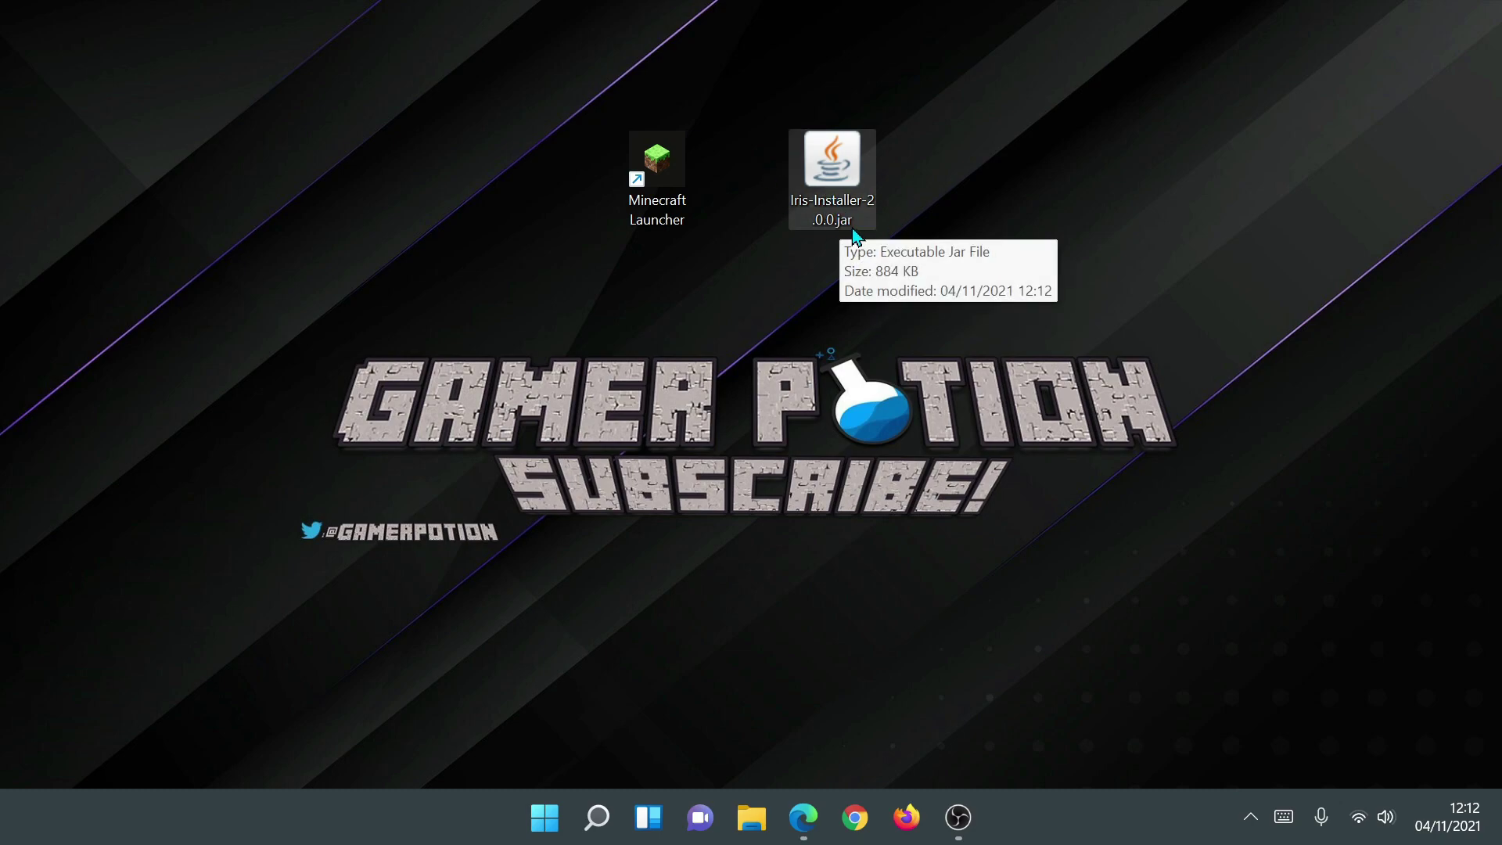
right_click(843, 186)
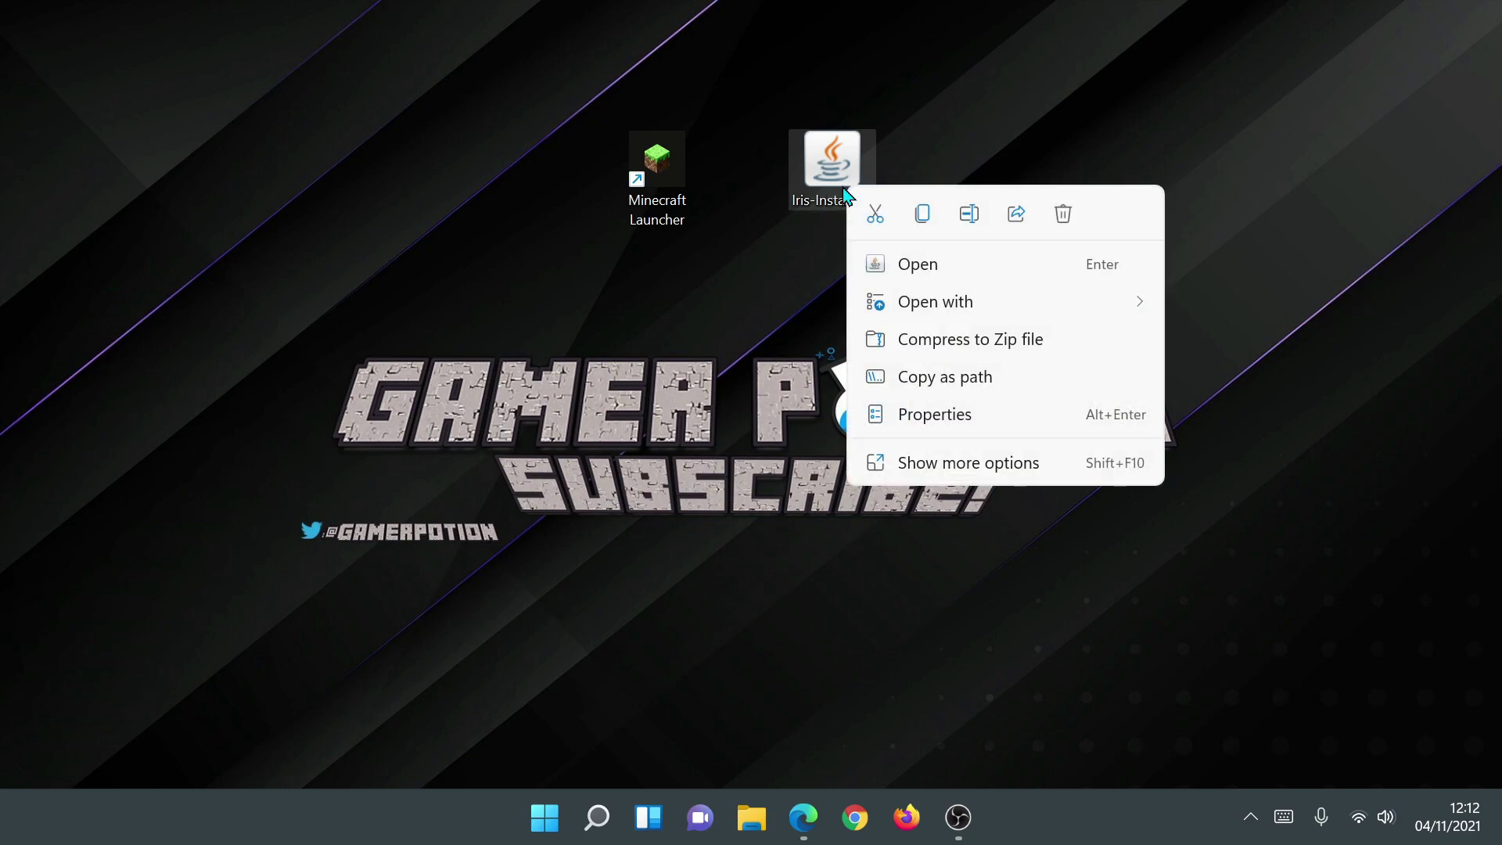
mouse_move(1143, 298)
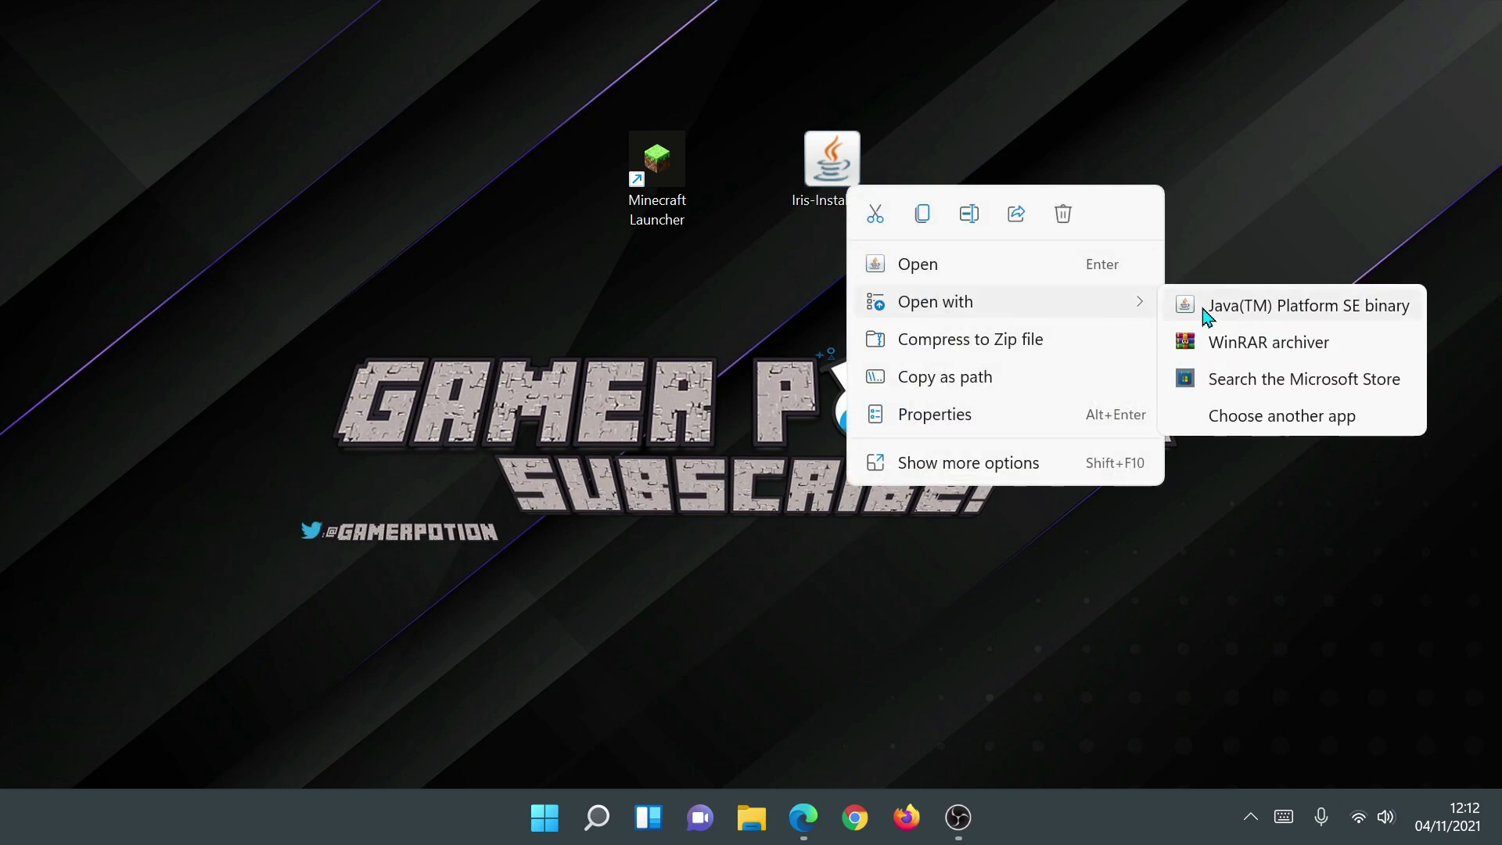
click(1303, 311)
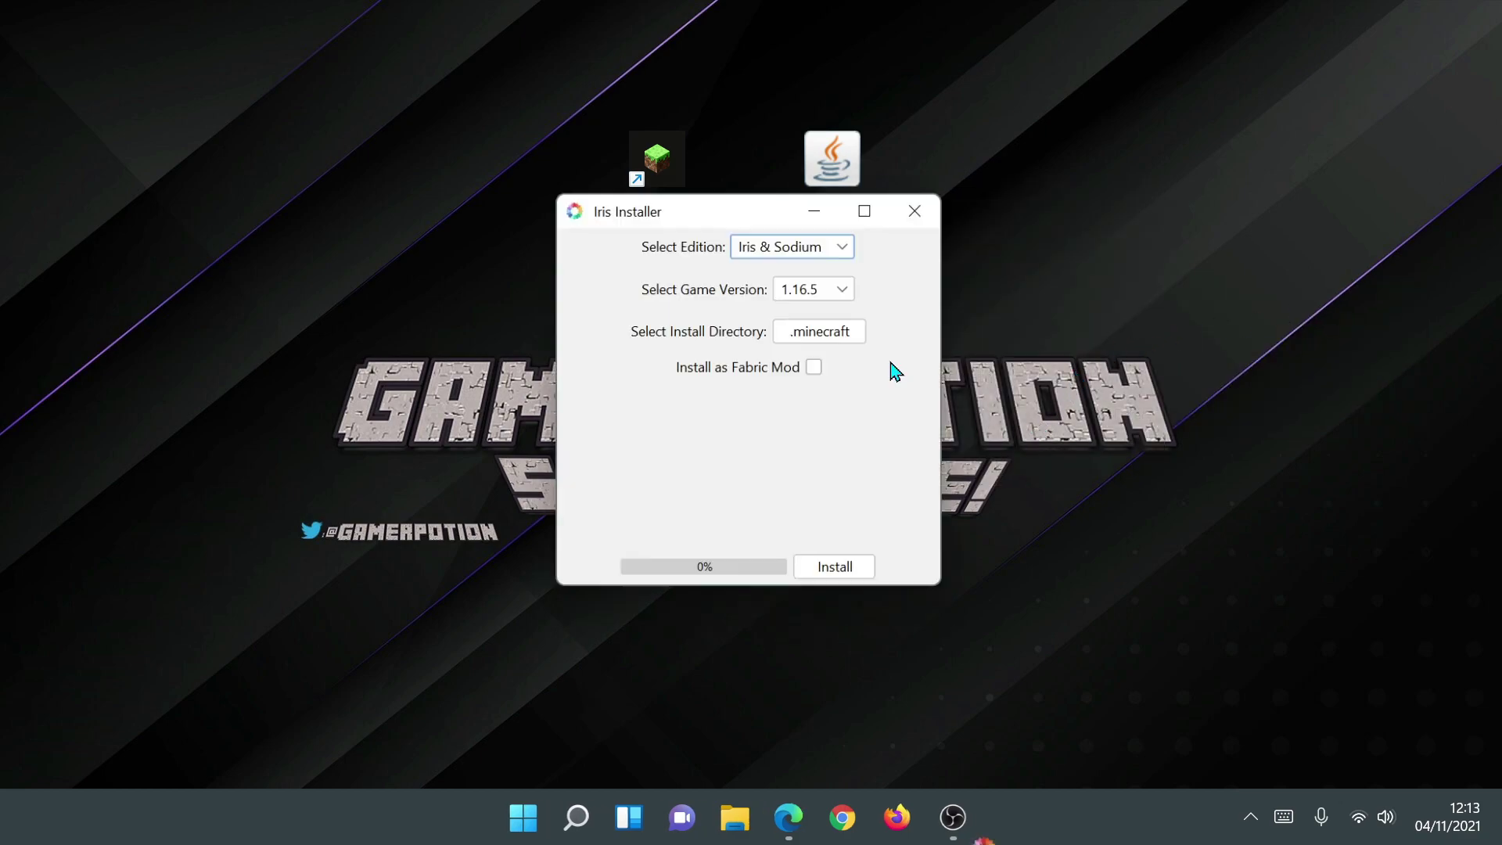
Install Iris & Sodium for 1.17.1, close the installer and launch the Minecraft Launcher.
drag(764, 205, 925, 289)
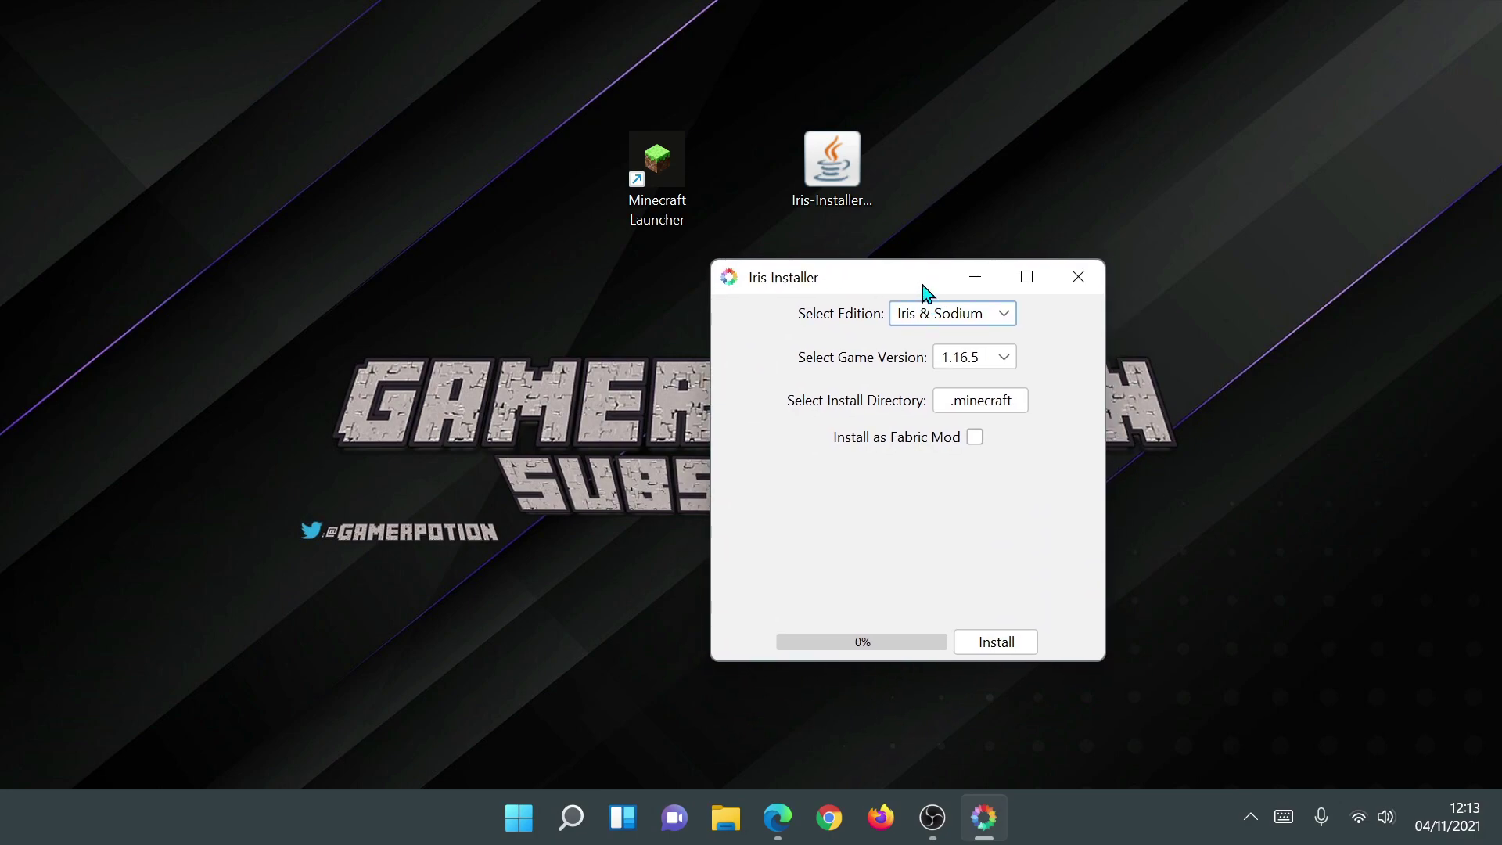
click(964, 356)
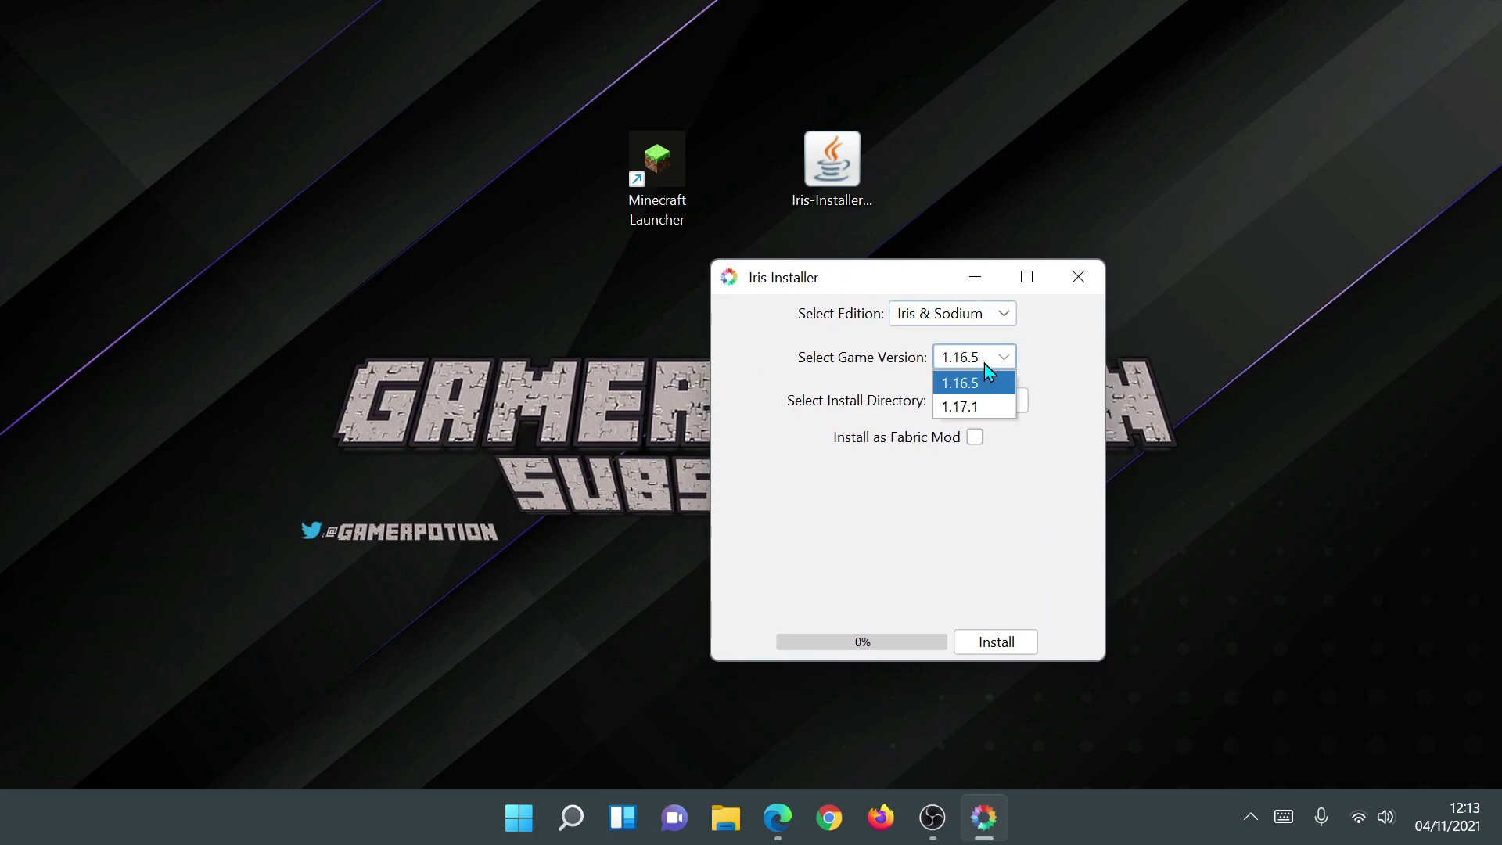
click(972, 406)
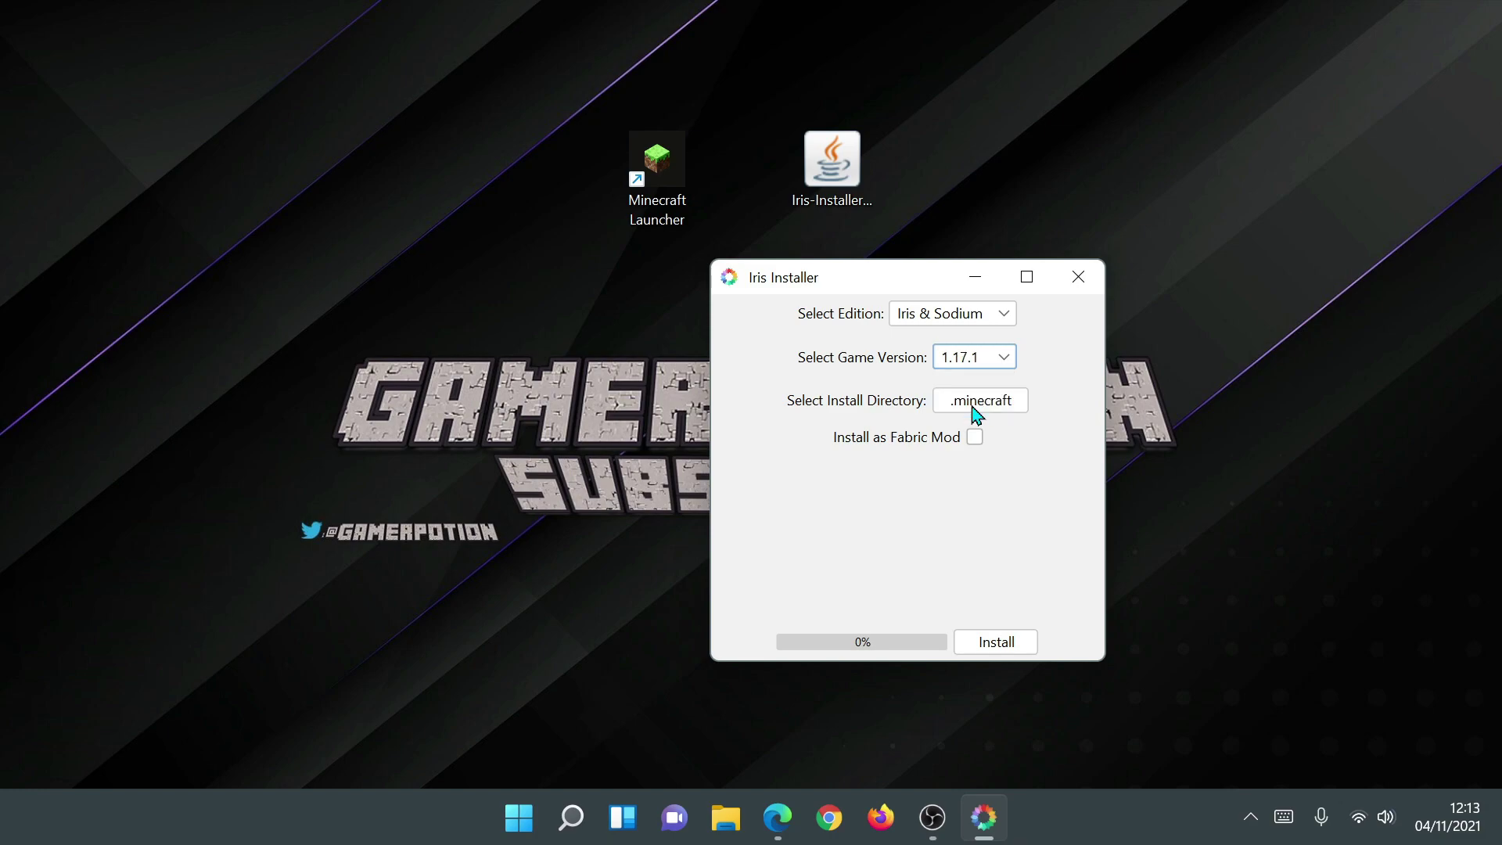
click(988, 648)
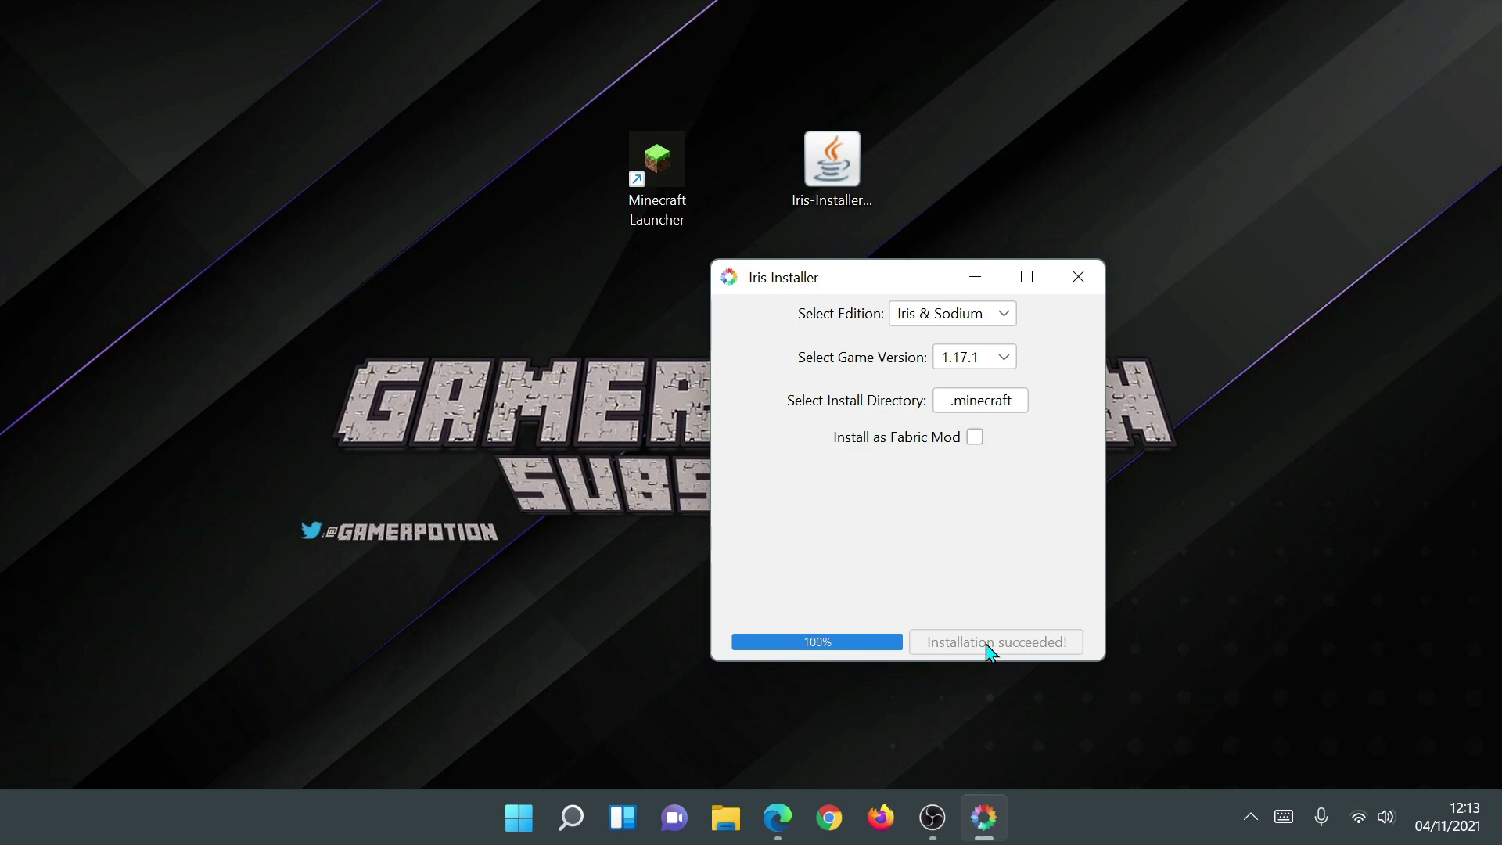
click(1078, 276)
double_click(655, 205)
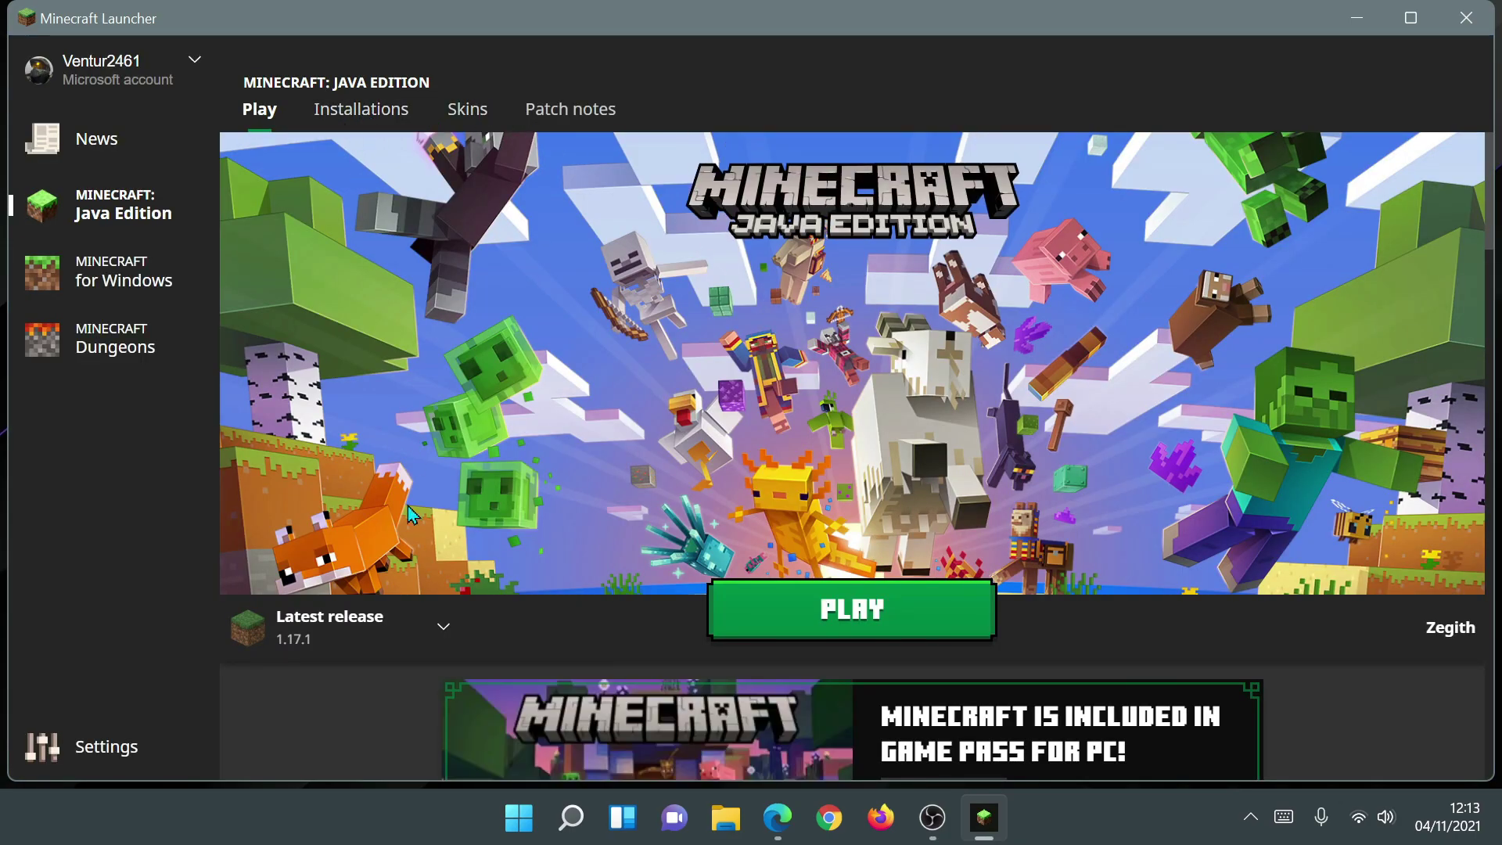
Browse the versions available for a new installation, then cancel without creating one.
click(355, 640)
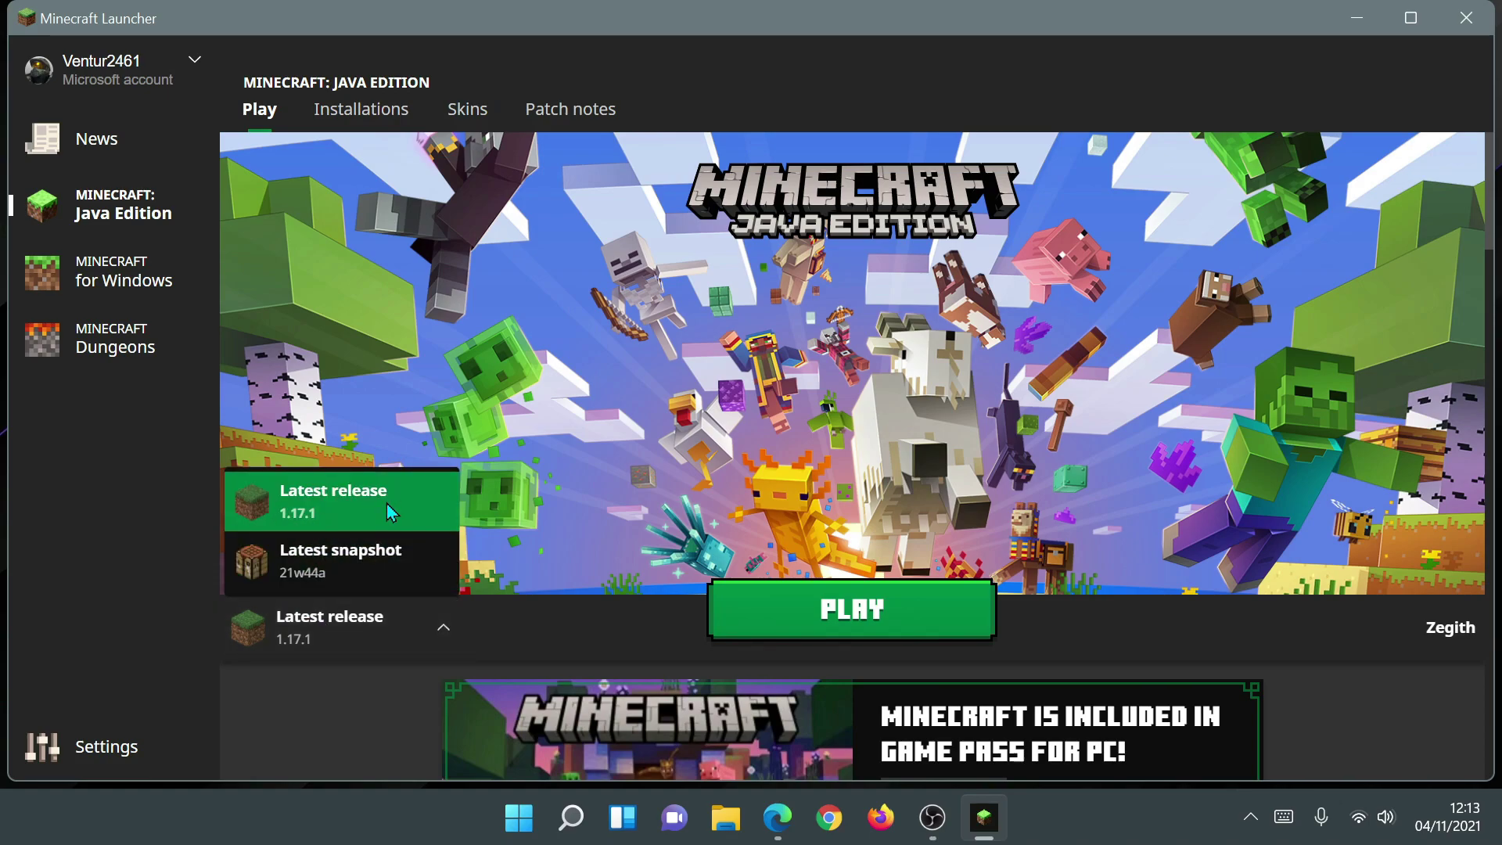
click(368, 109)
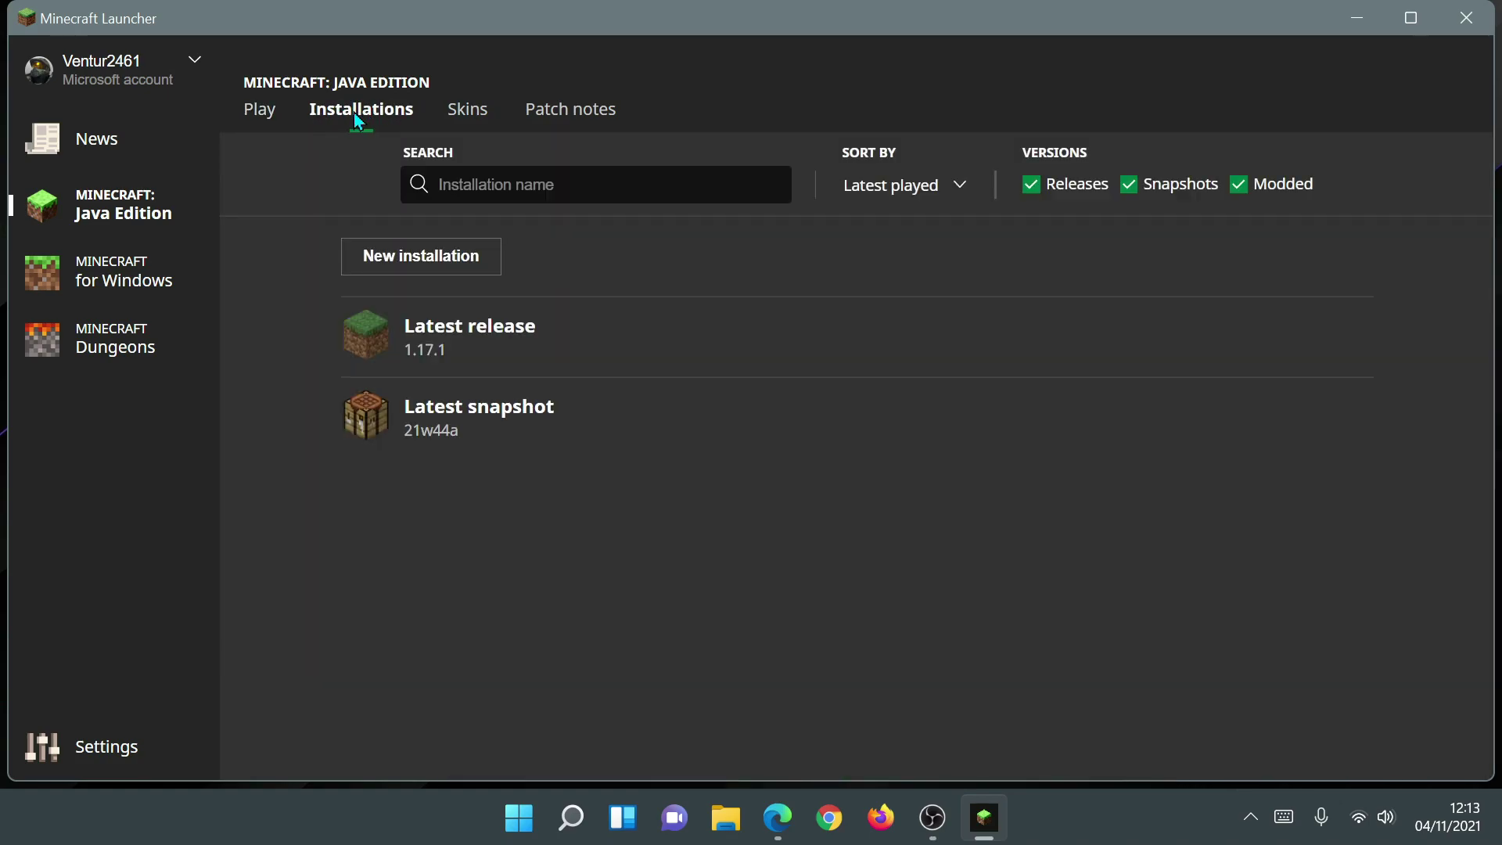
mouse_move(349, 362)
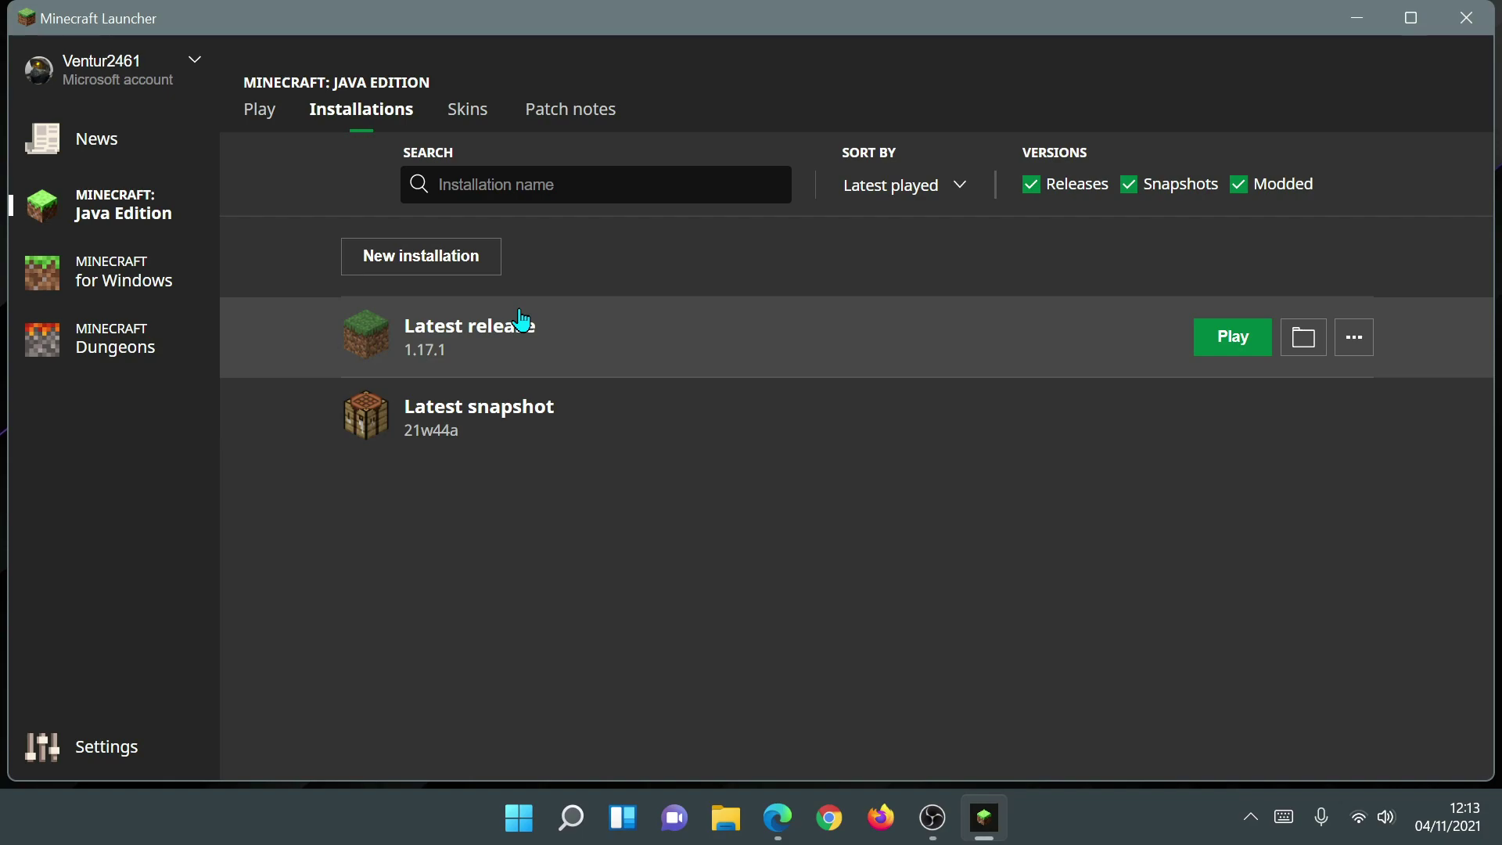
click(453, 261)
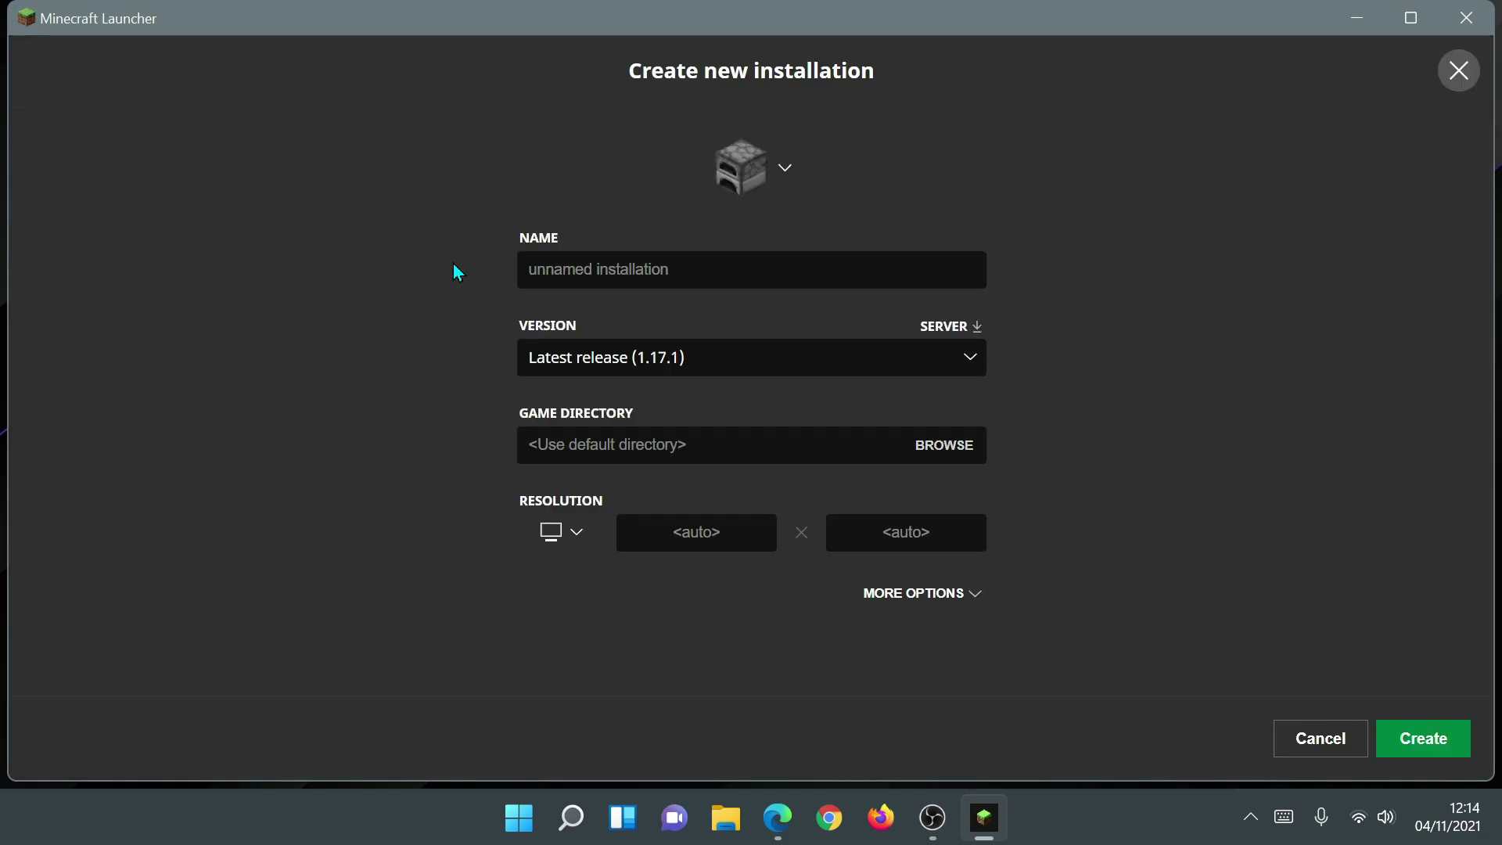
click(727, 360)
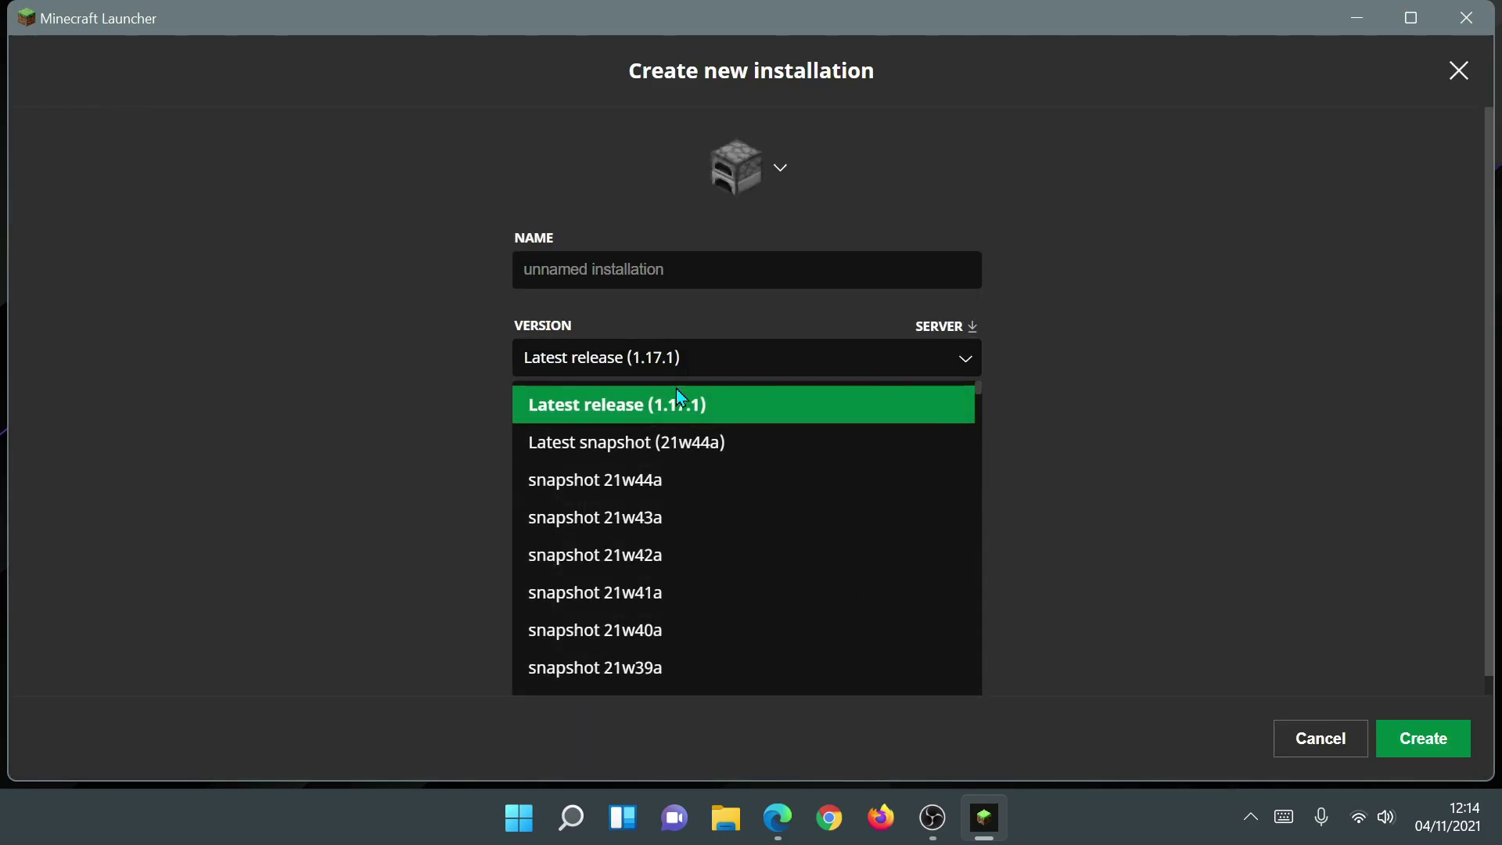
scroll(761, 486, down, 20)
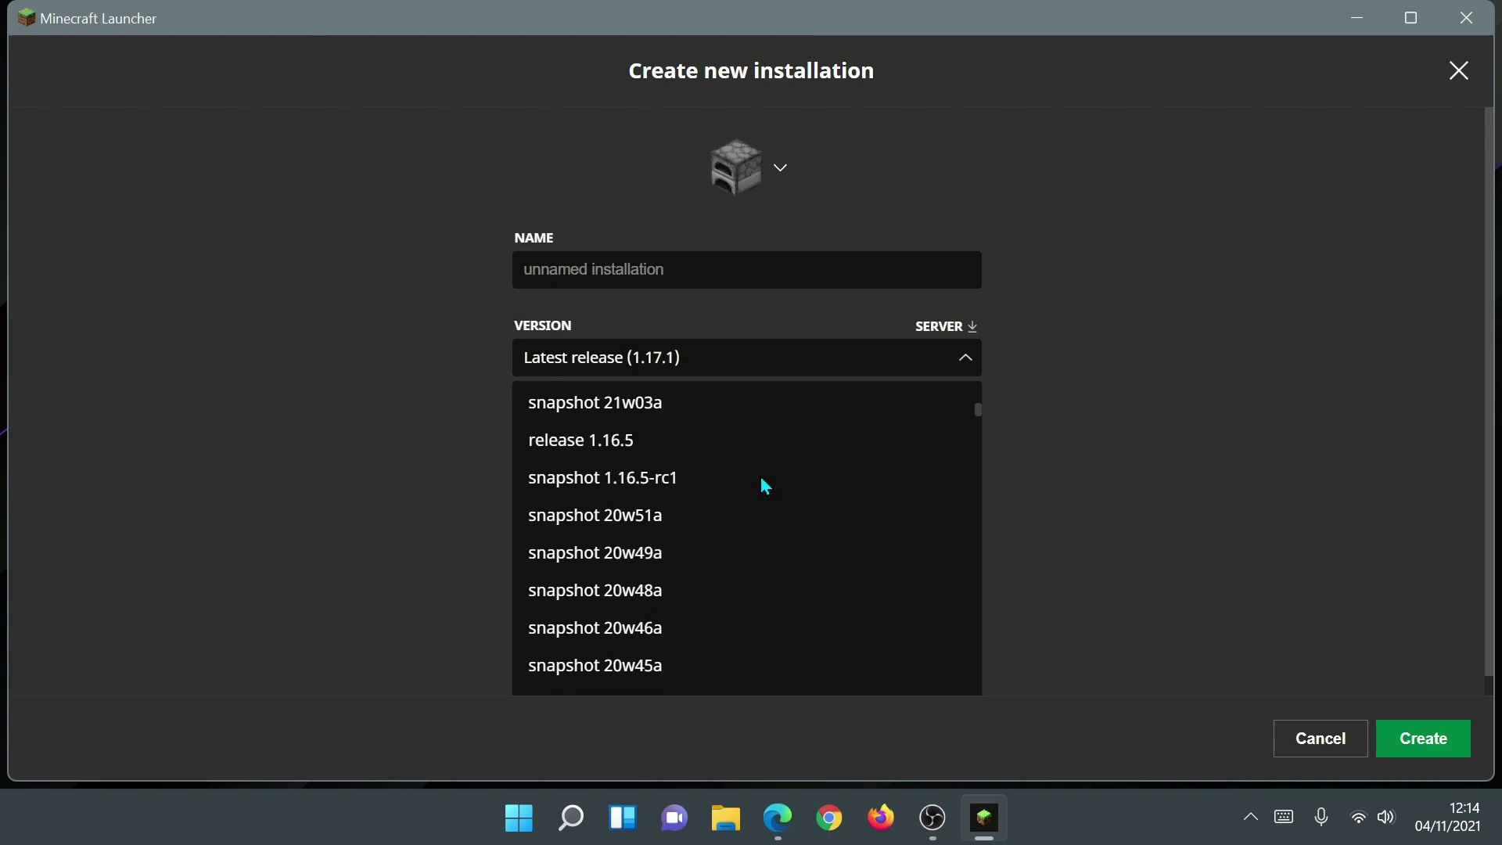
drag(978, 438, 968, 376)
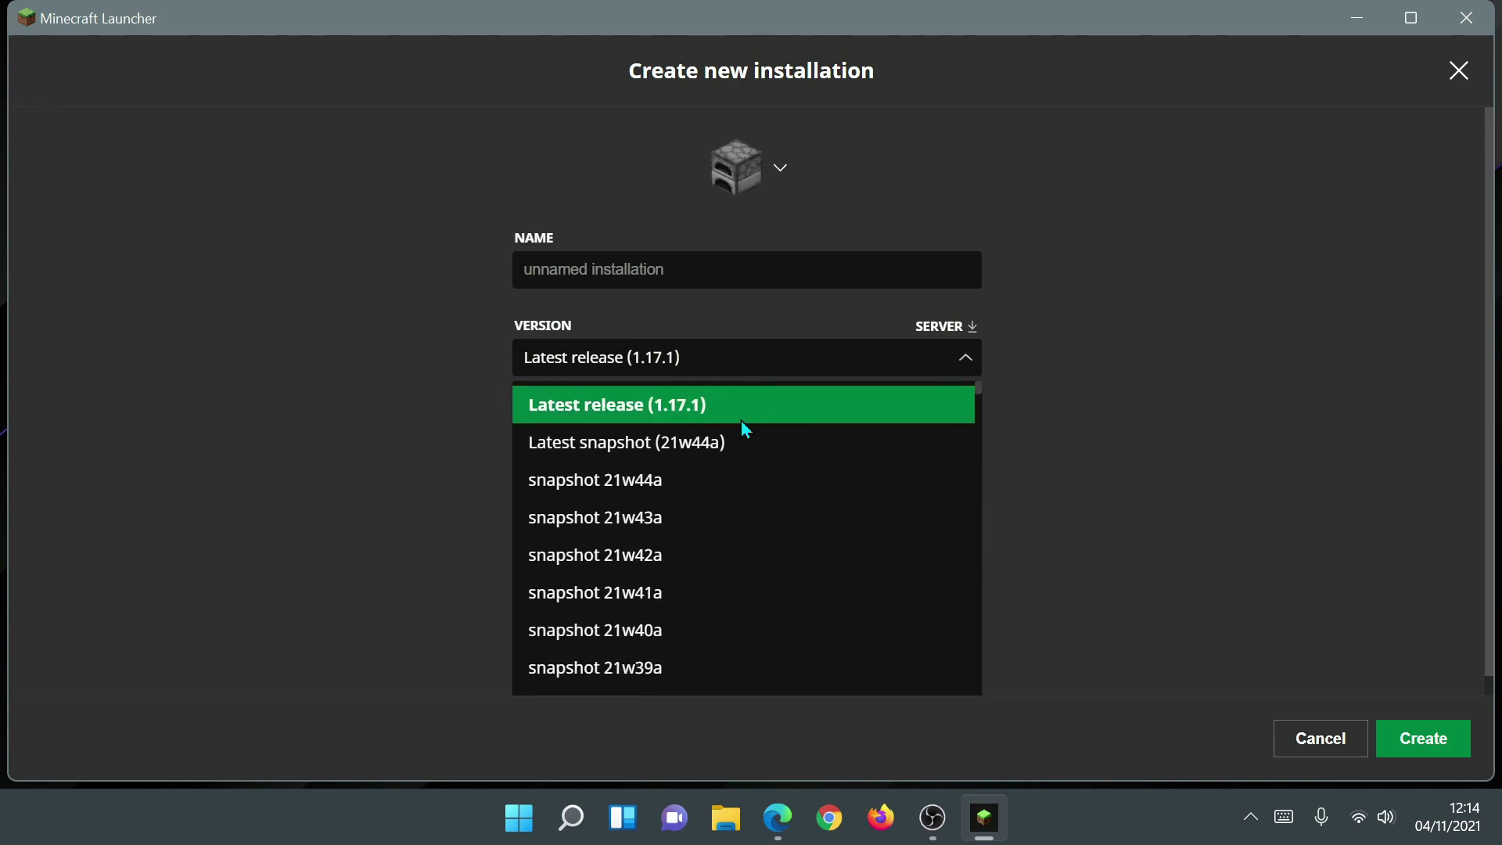
click(1316, 743)
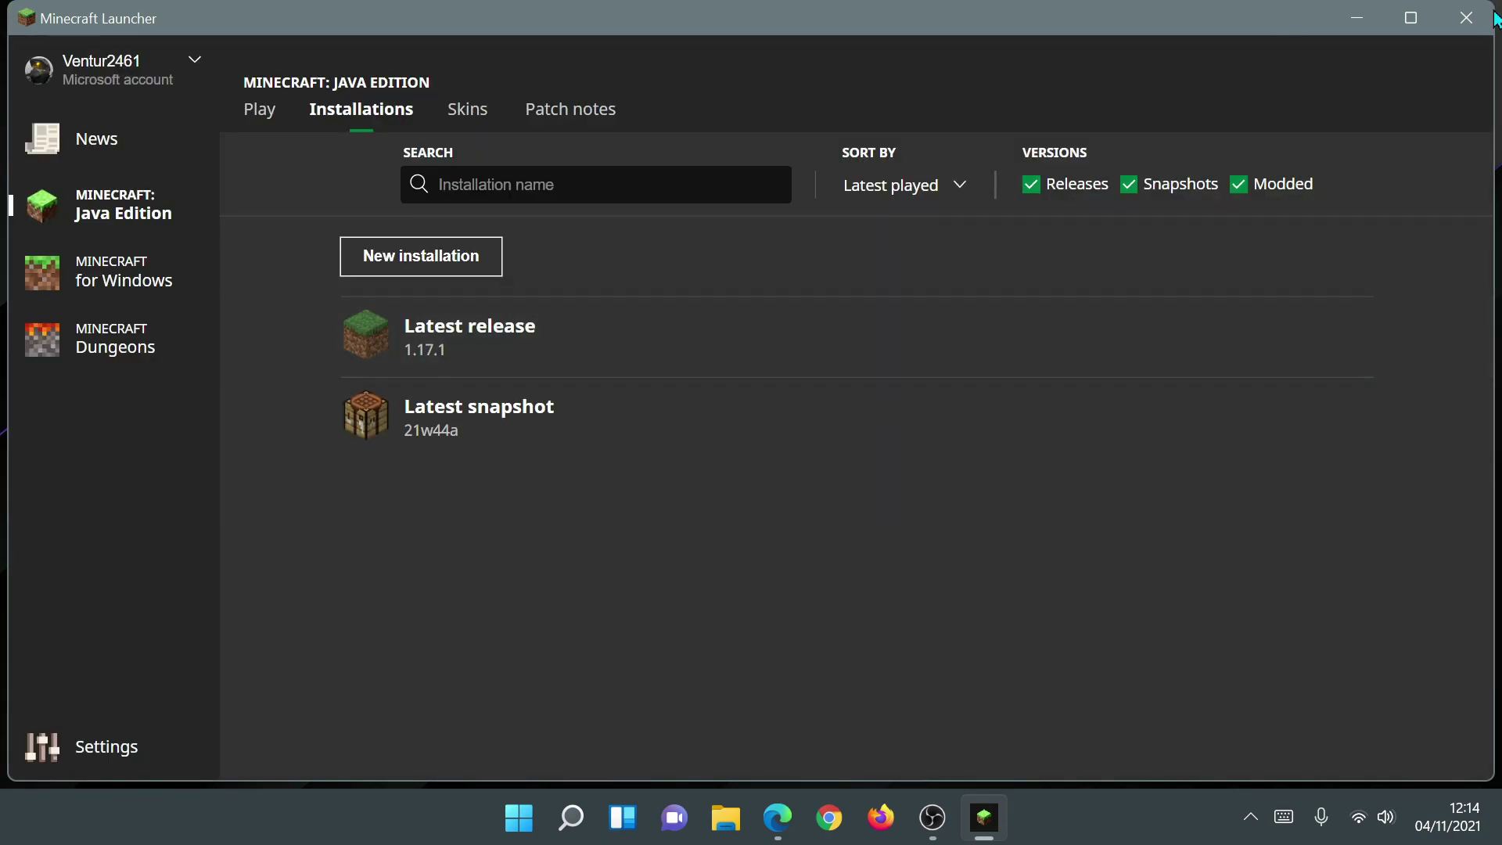
Close the launcher and install Iris & Sodium 1.17.1 as a Fabric mod into the existing mods folder.
click(1469, 25)
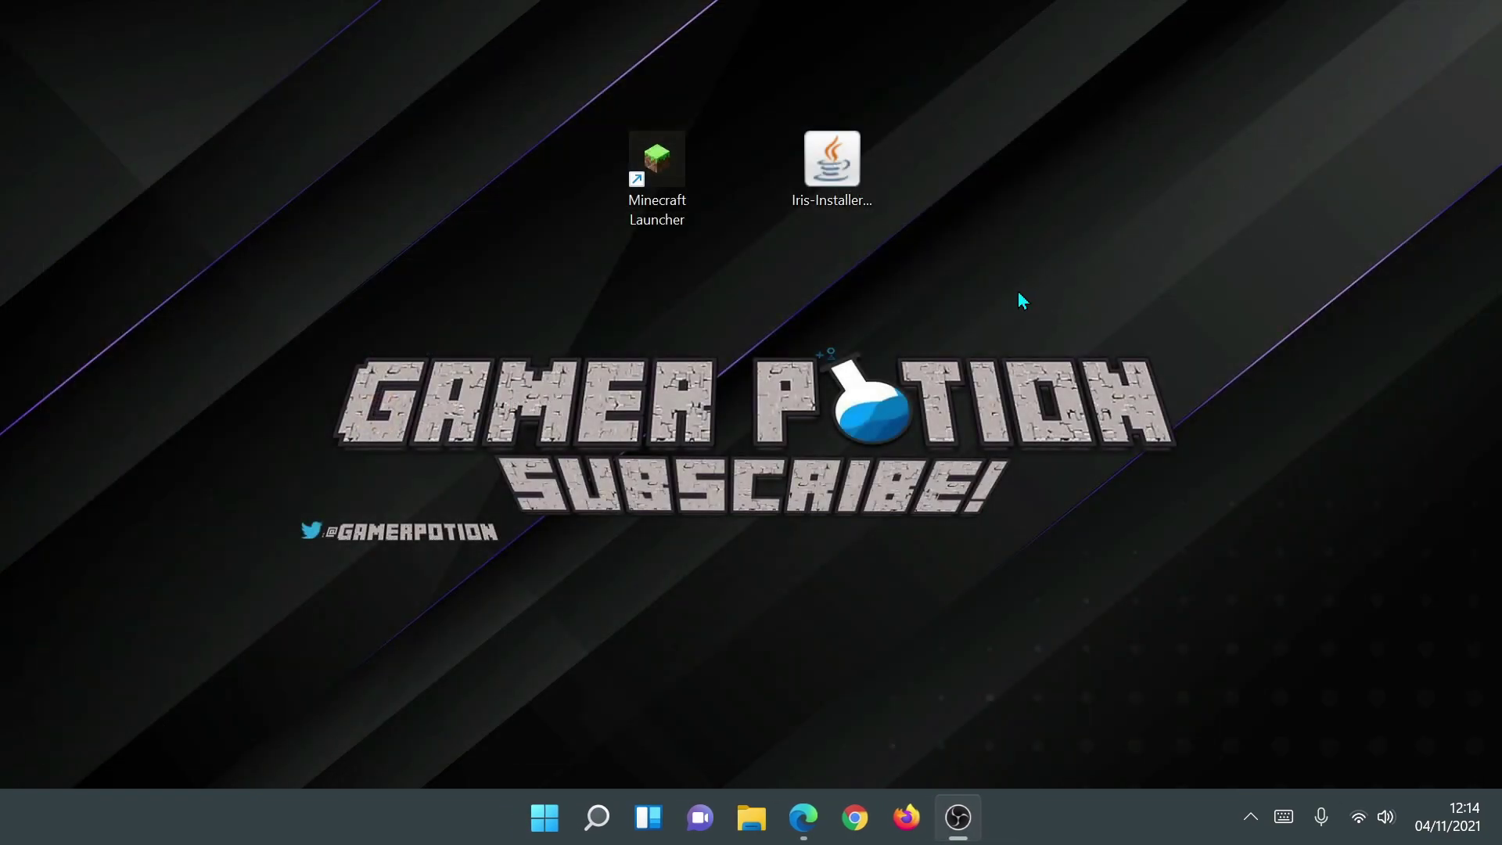
click(835, 205)
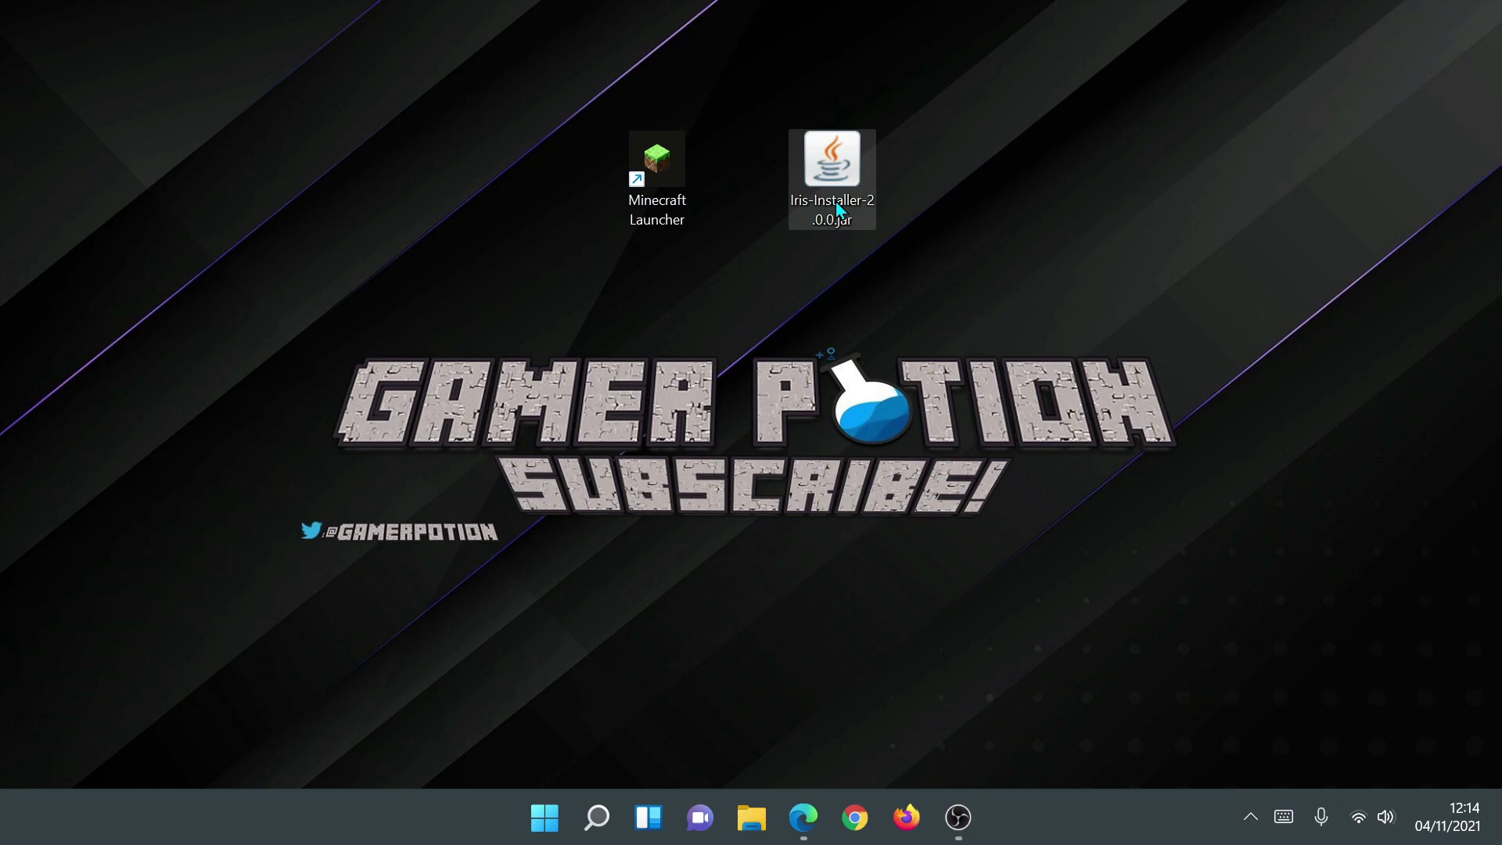
drag(719, 217, 871, 356)
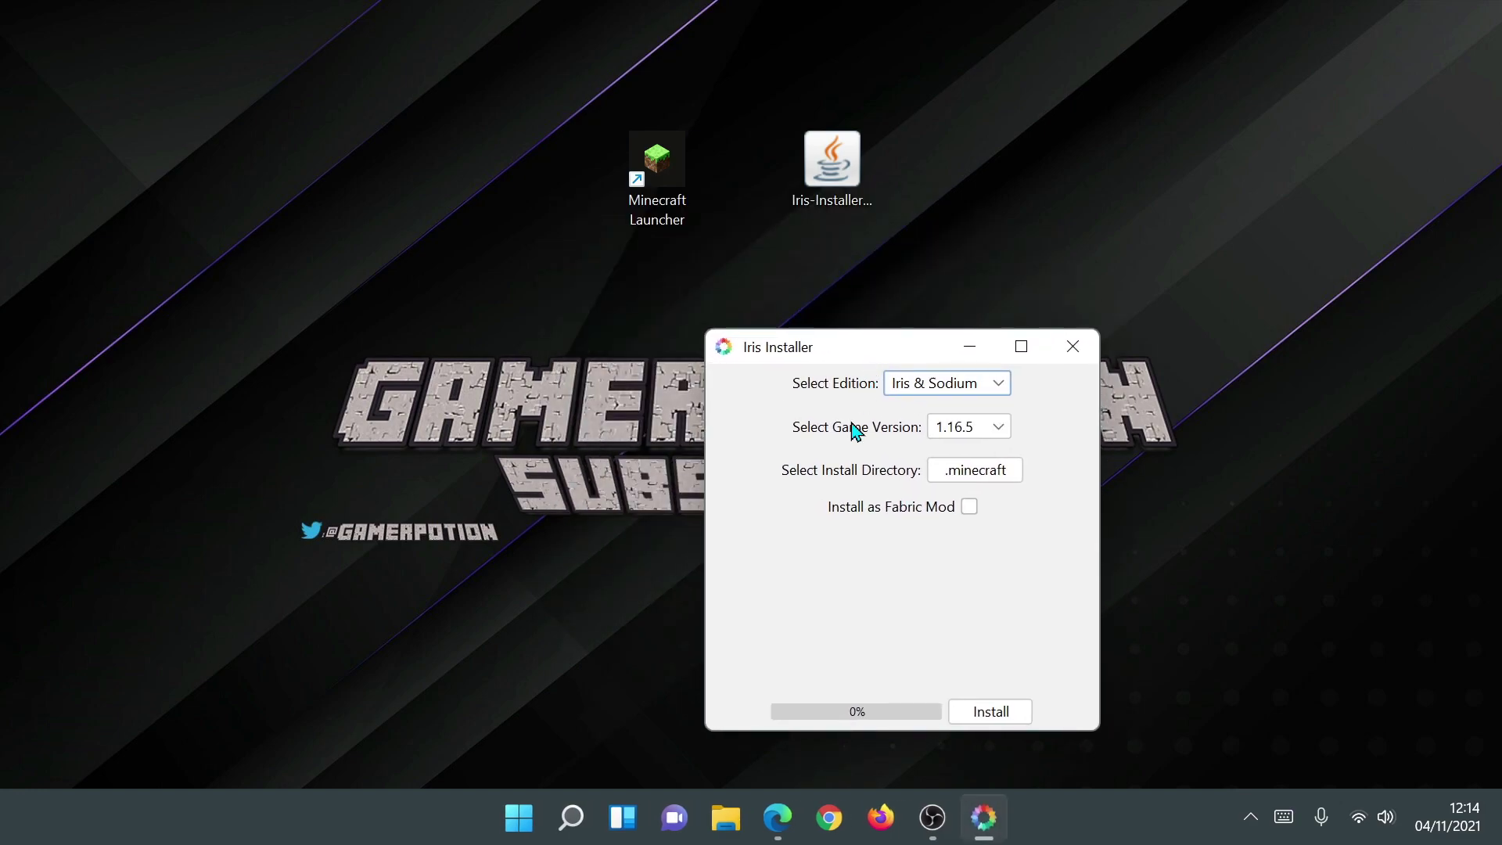
click(992, 428)
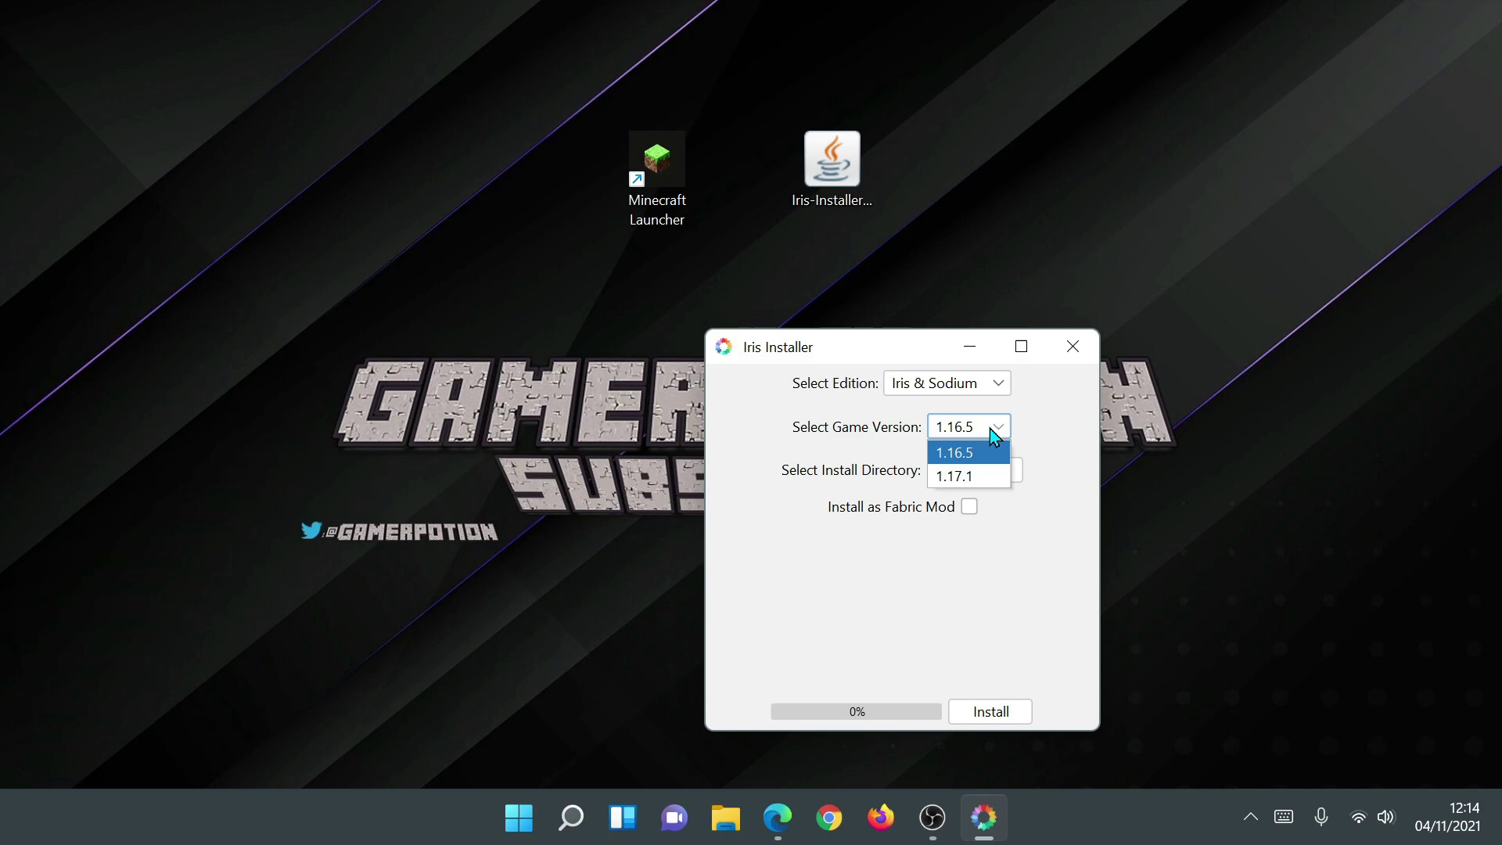
click(967, 476)
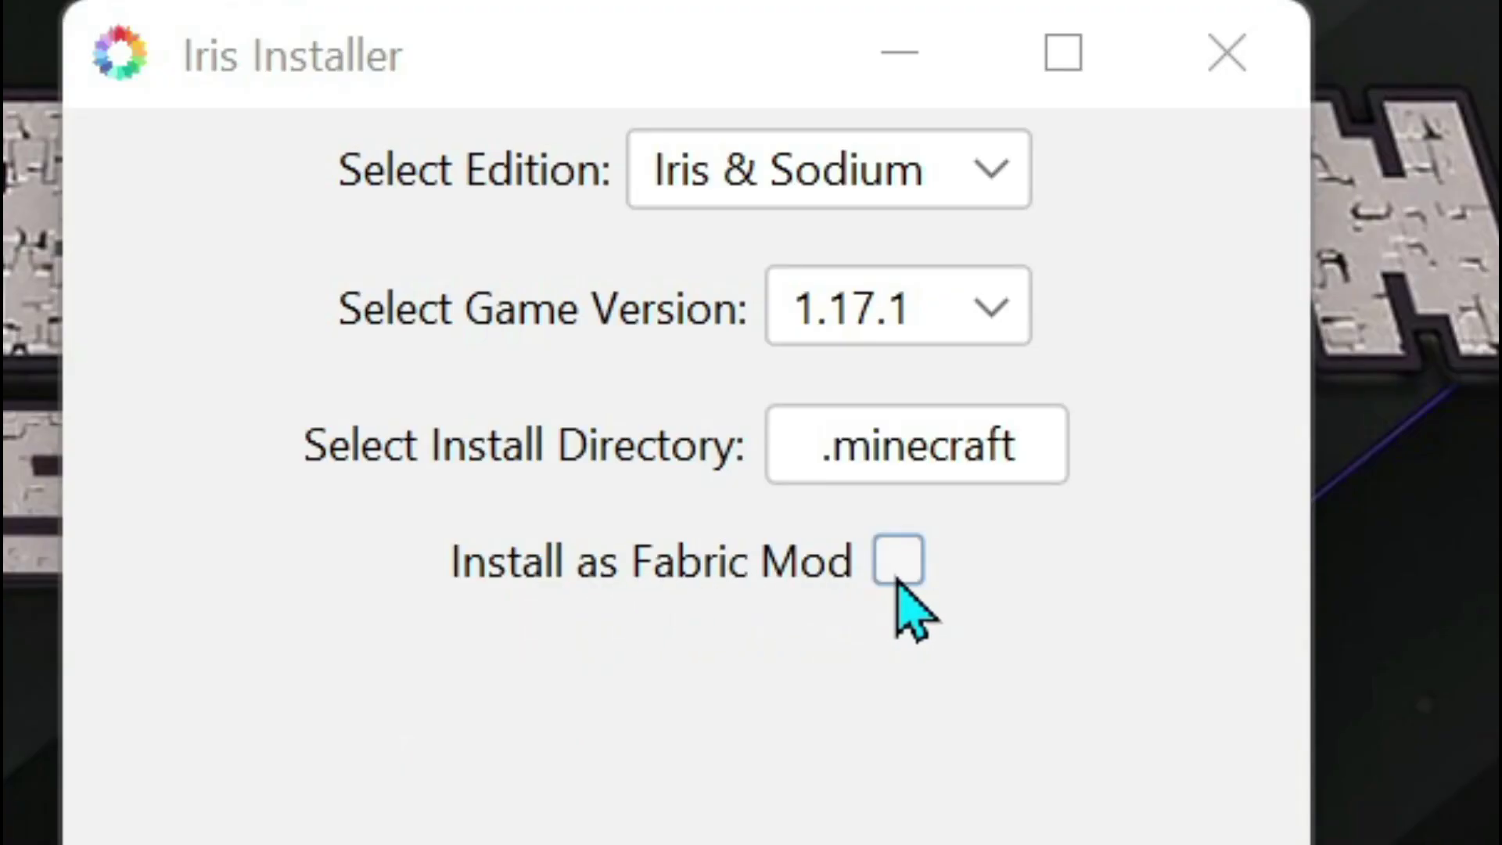
click(898, 580)
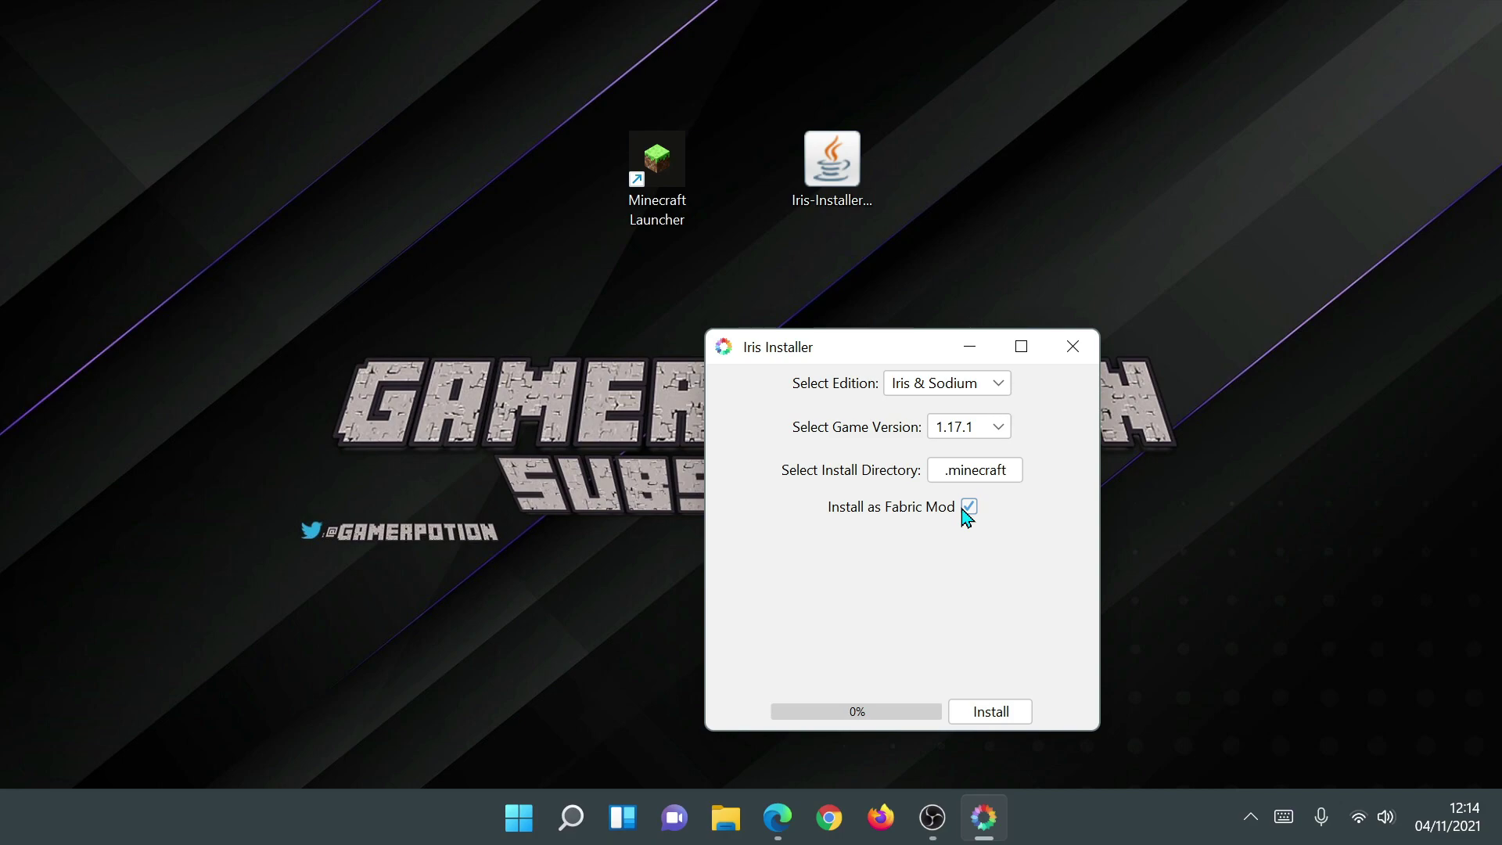
click(1006, 713)
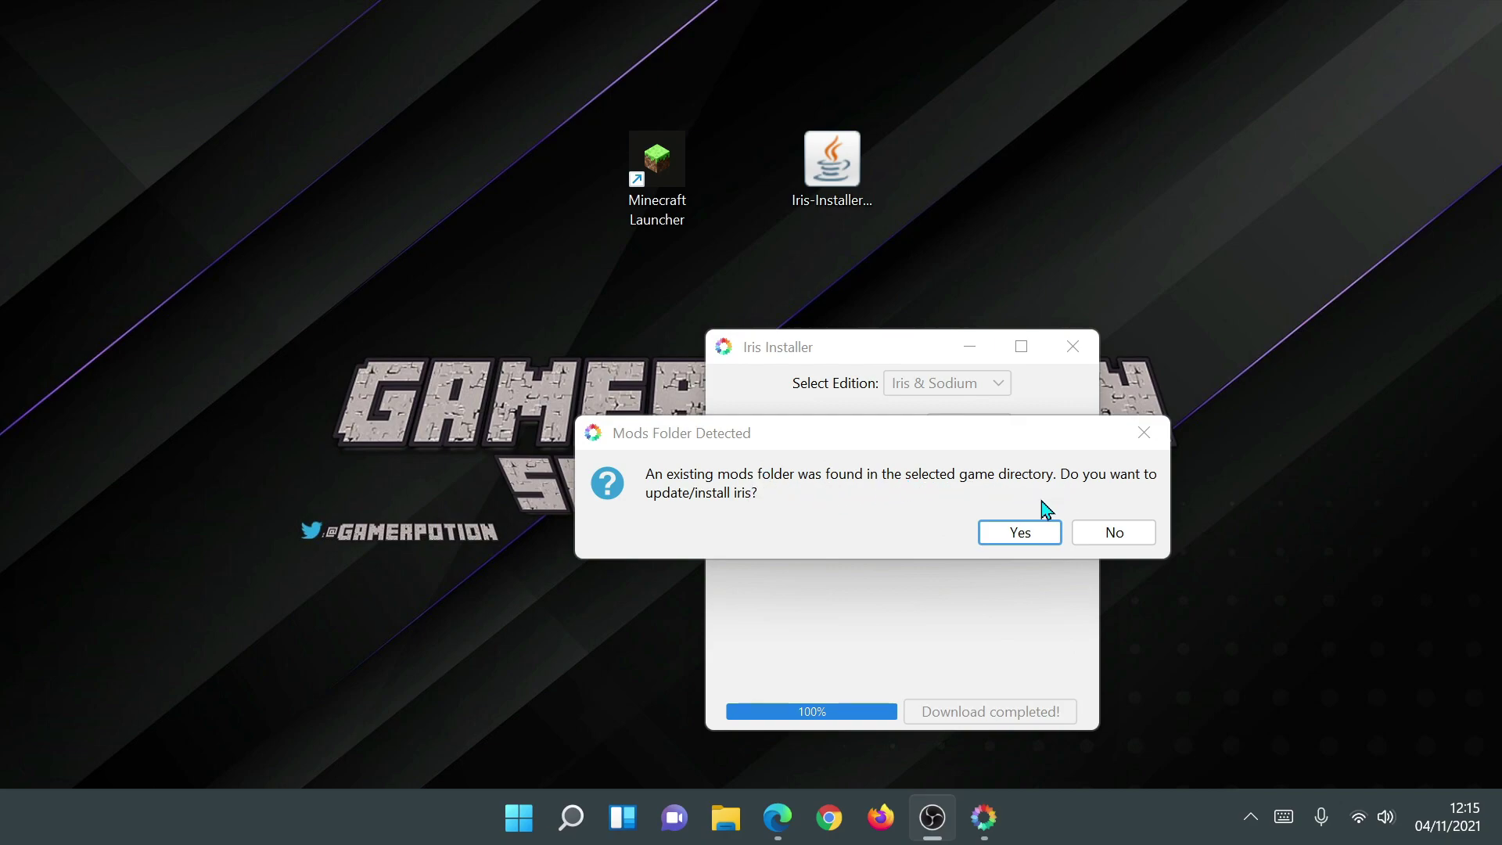
click(1013, 540)
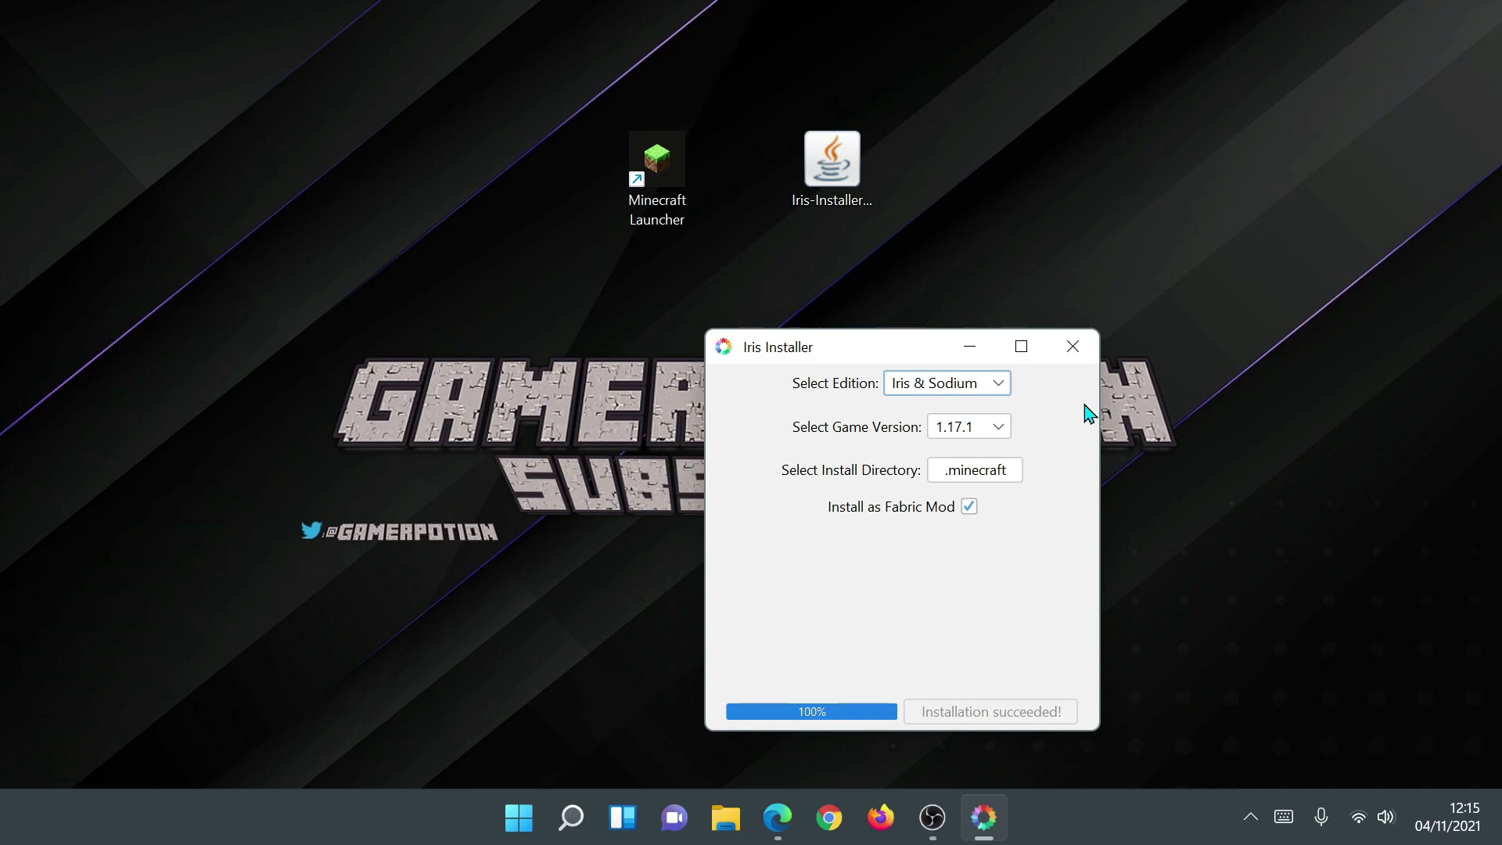
click(1076, 346)
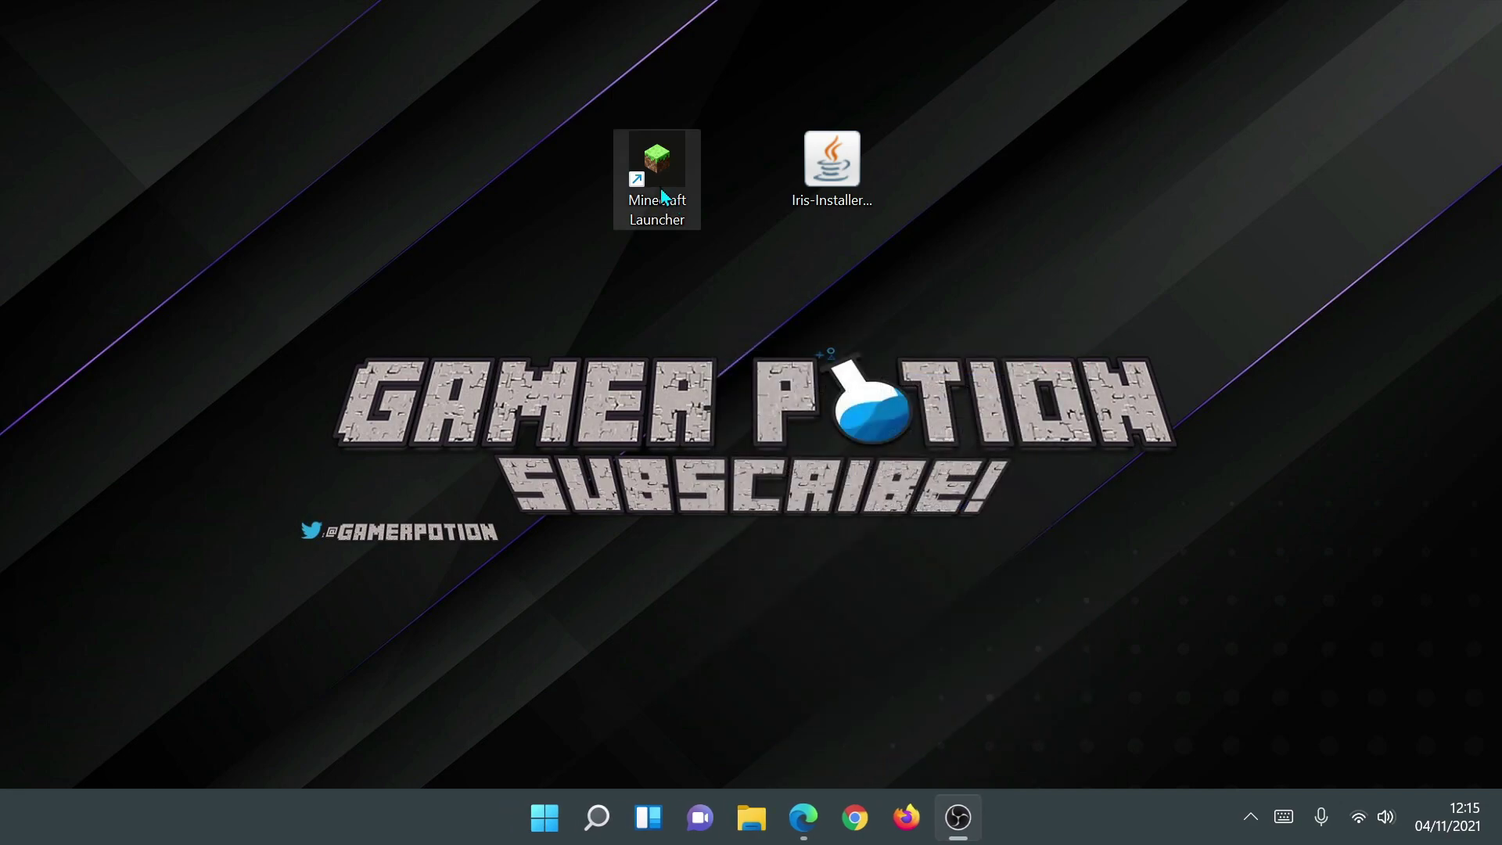
Start a new installation on fabric-loader-0.11.7-1.17.1 named 'Fabric & Iris Shaders'.
double_click(664, 199)
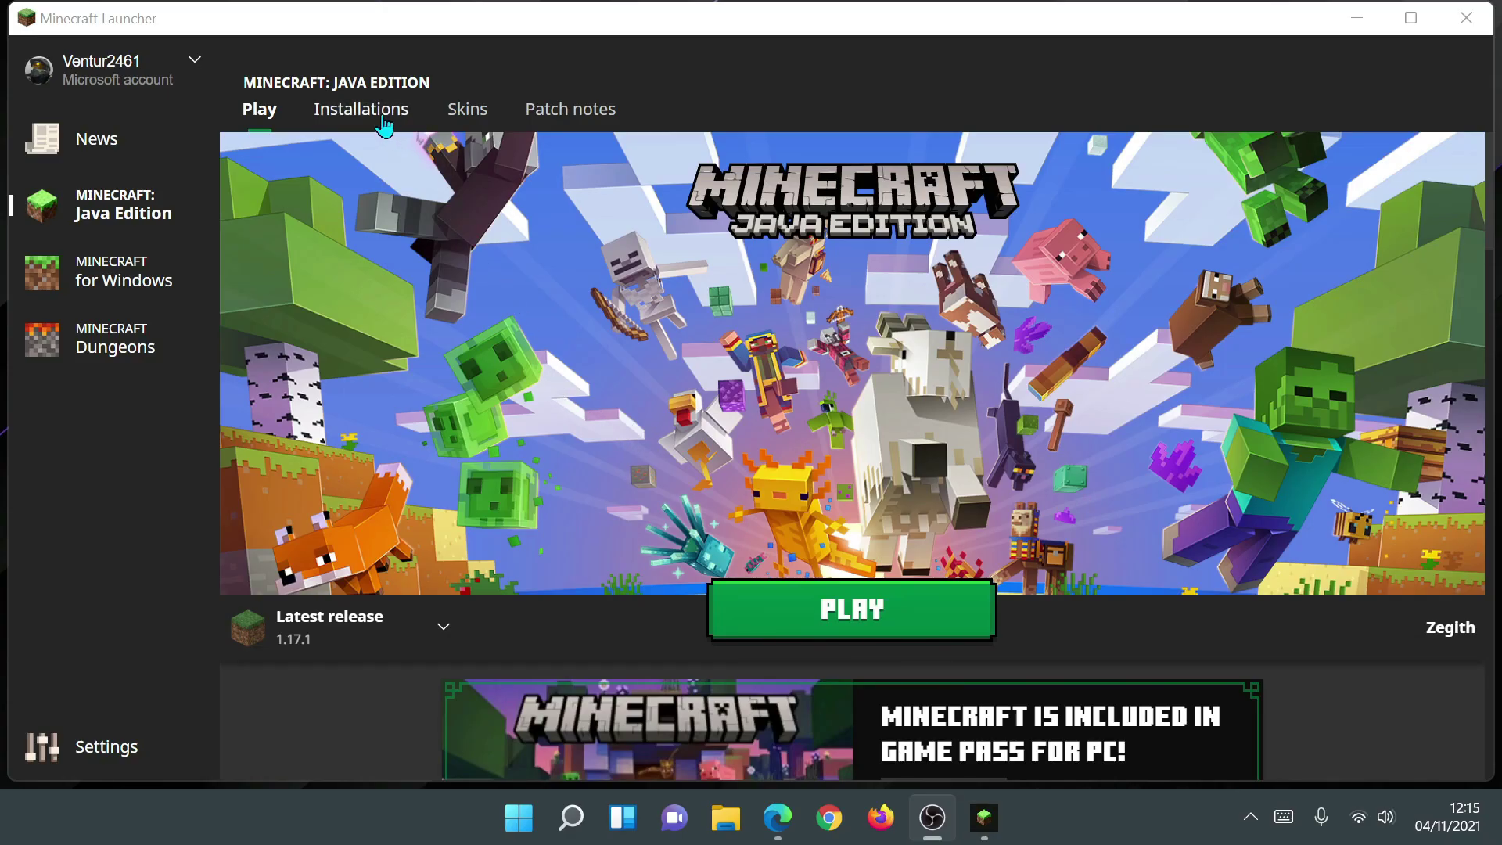
click(363, 119)
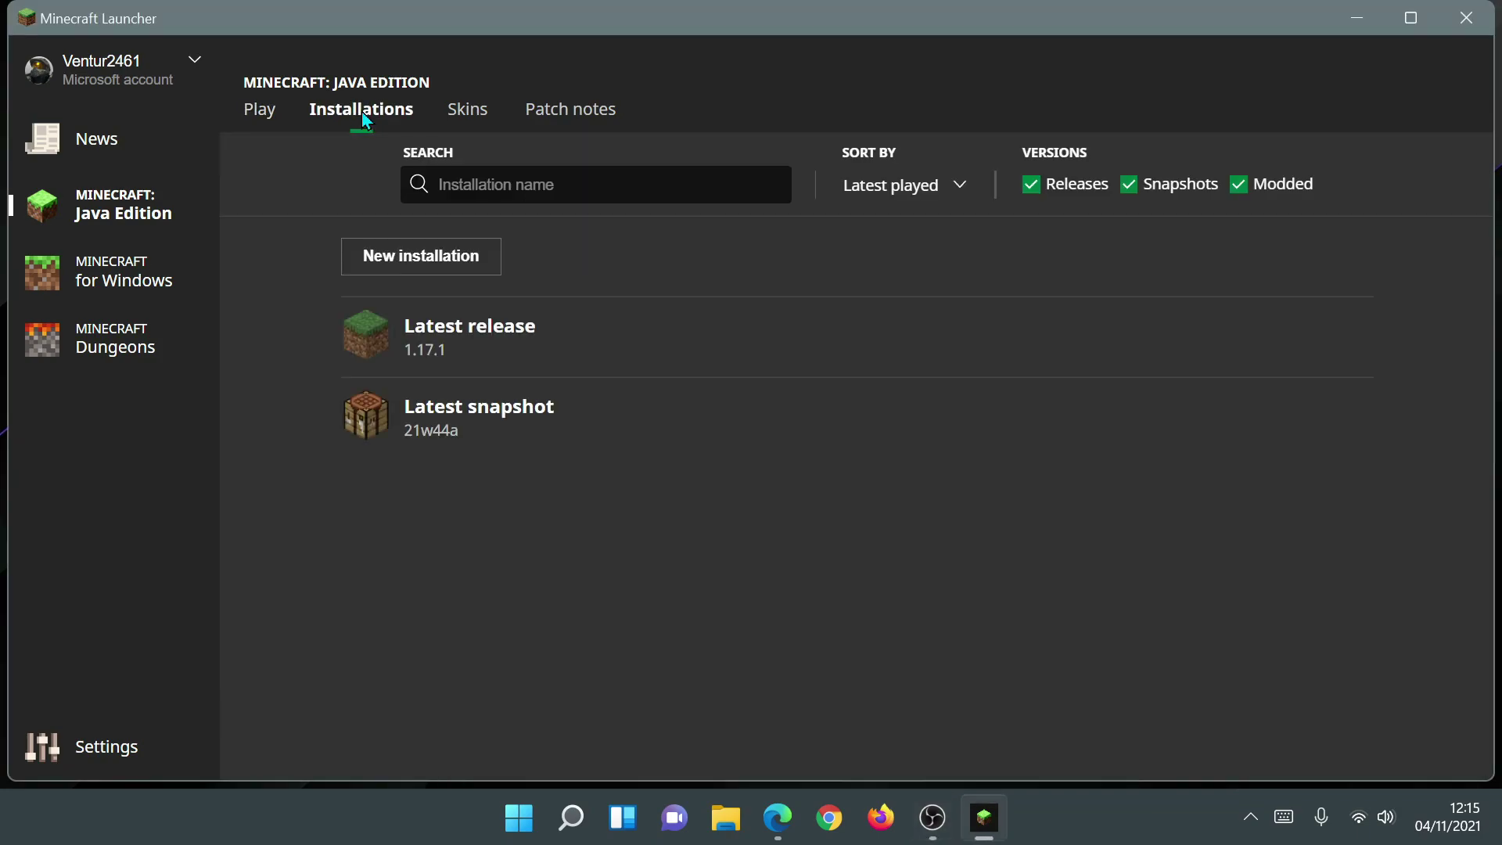
click(410, 262)
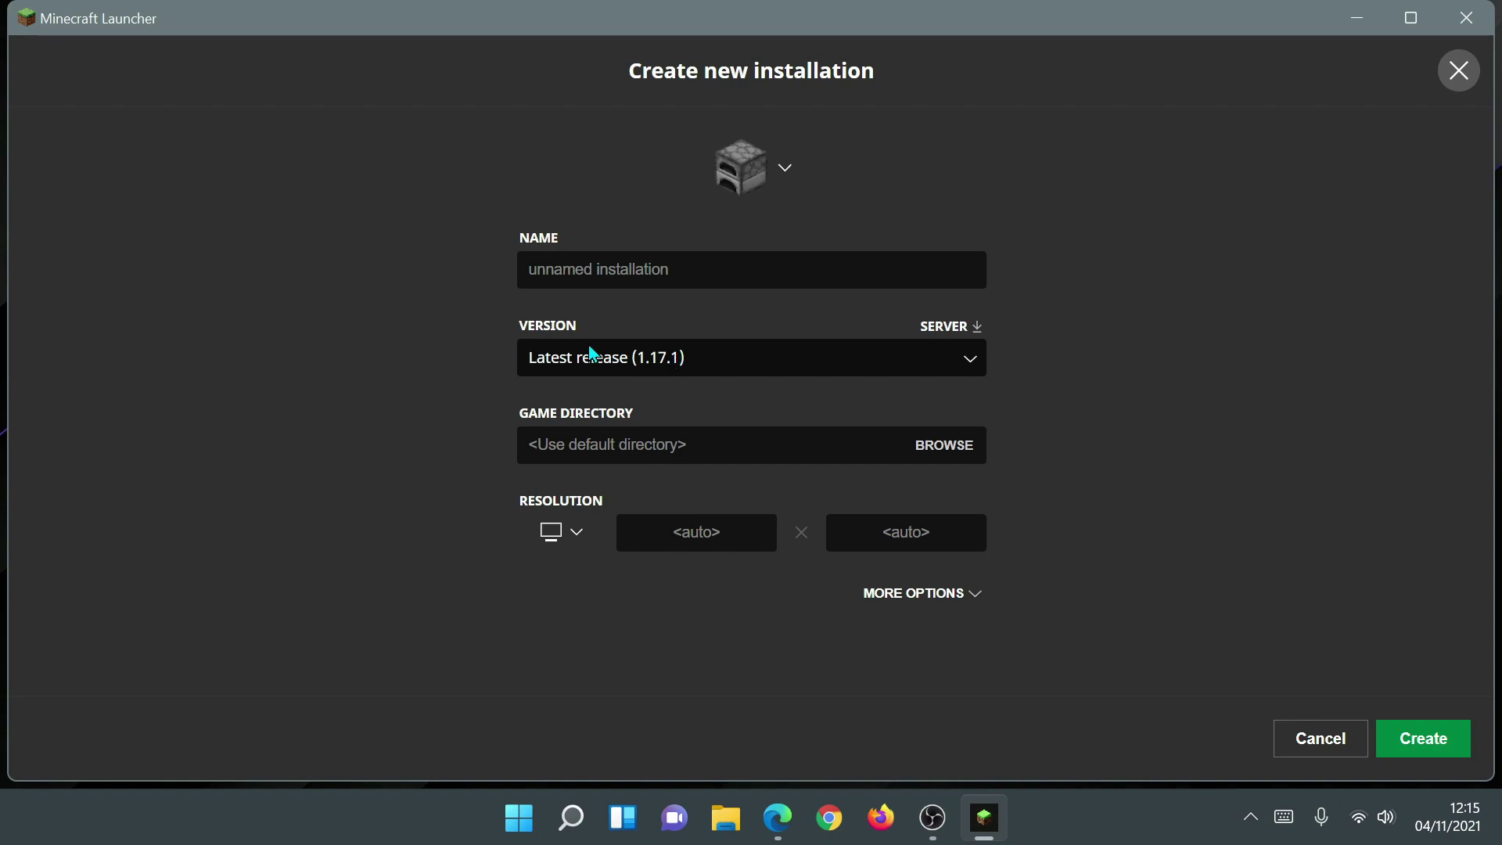
click(921, 362)
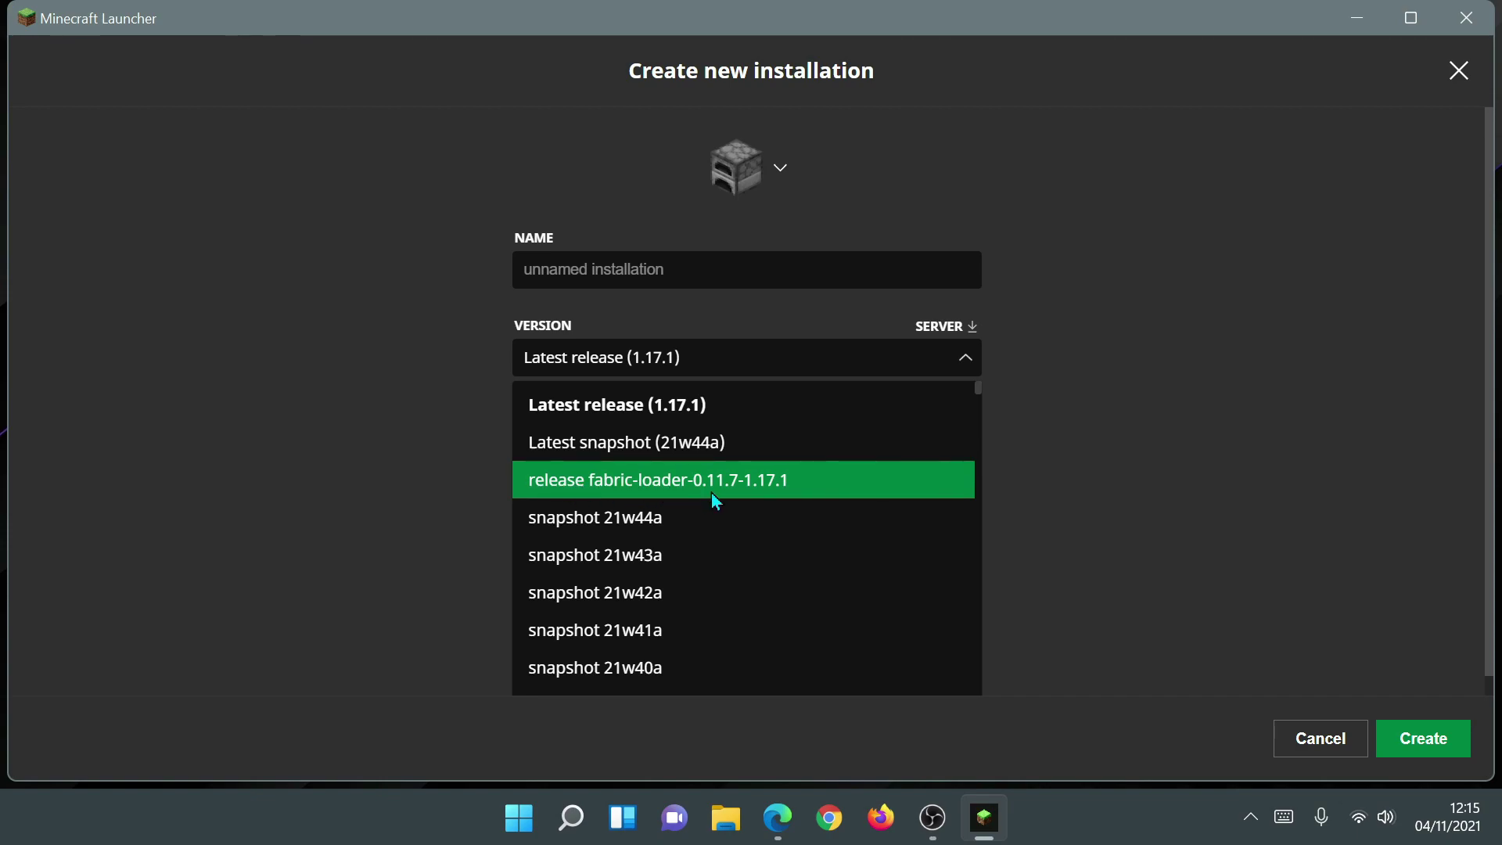
click(780, 485)
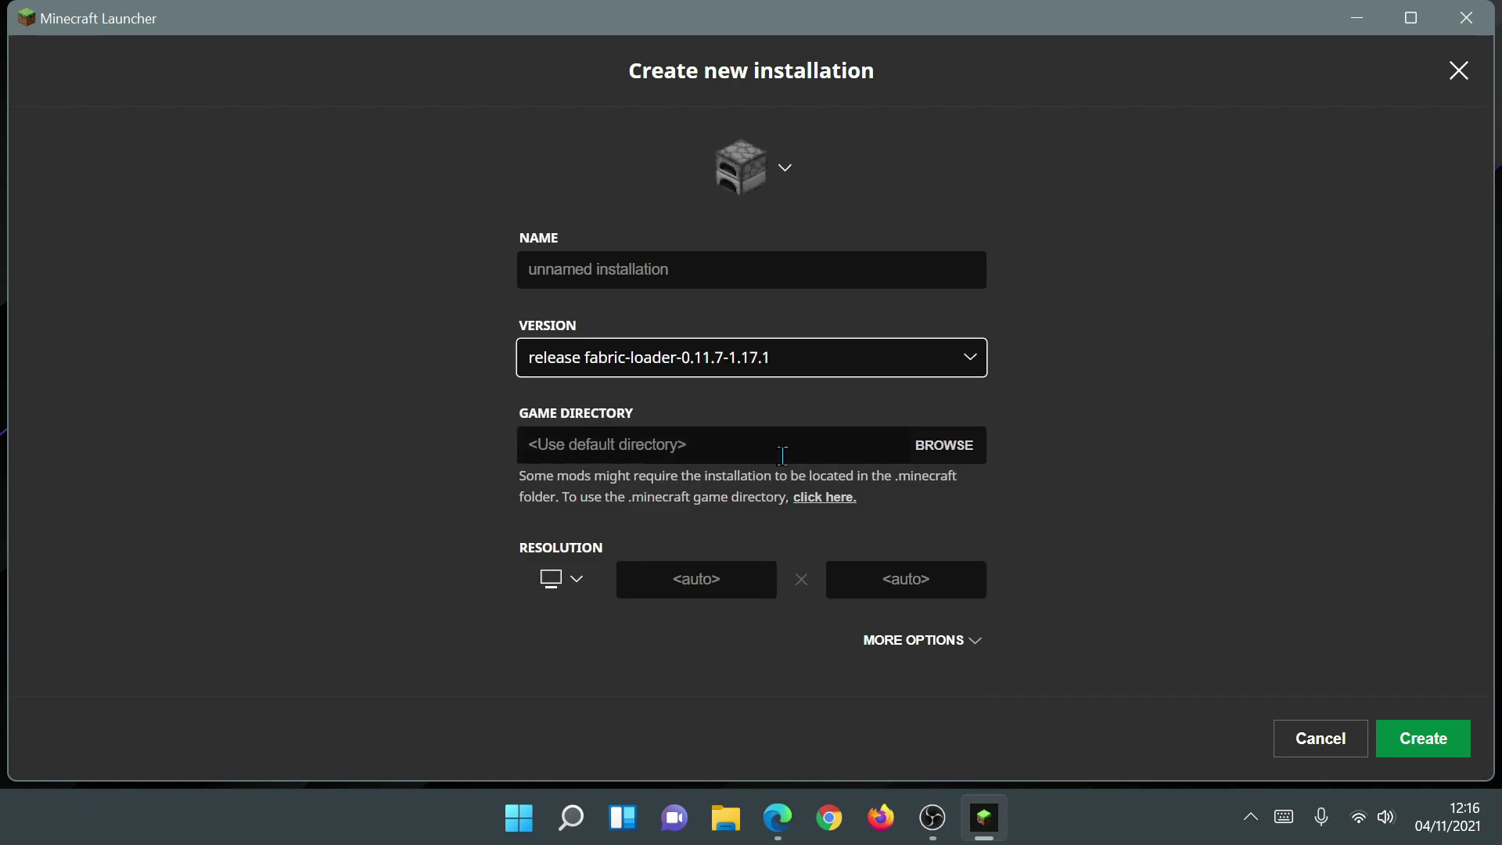
click(583, 264)
text(Fa)
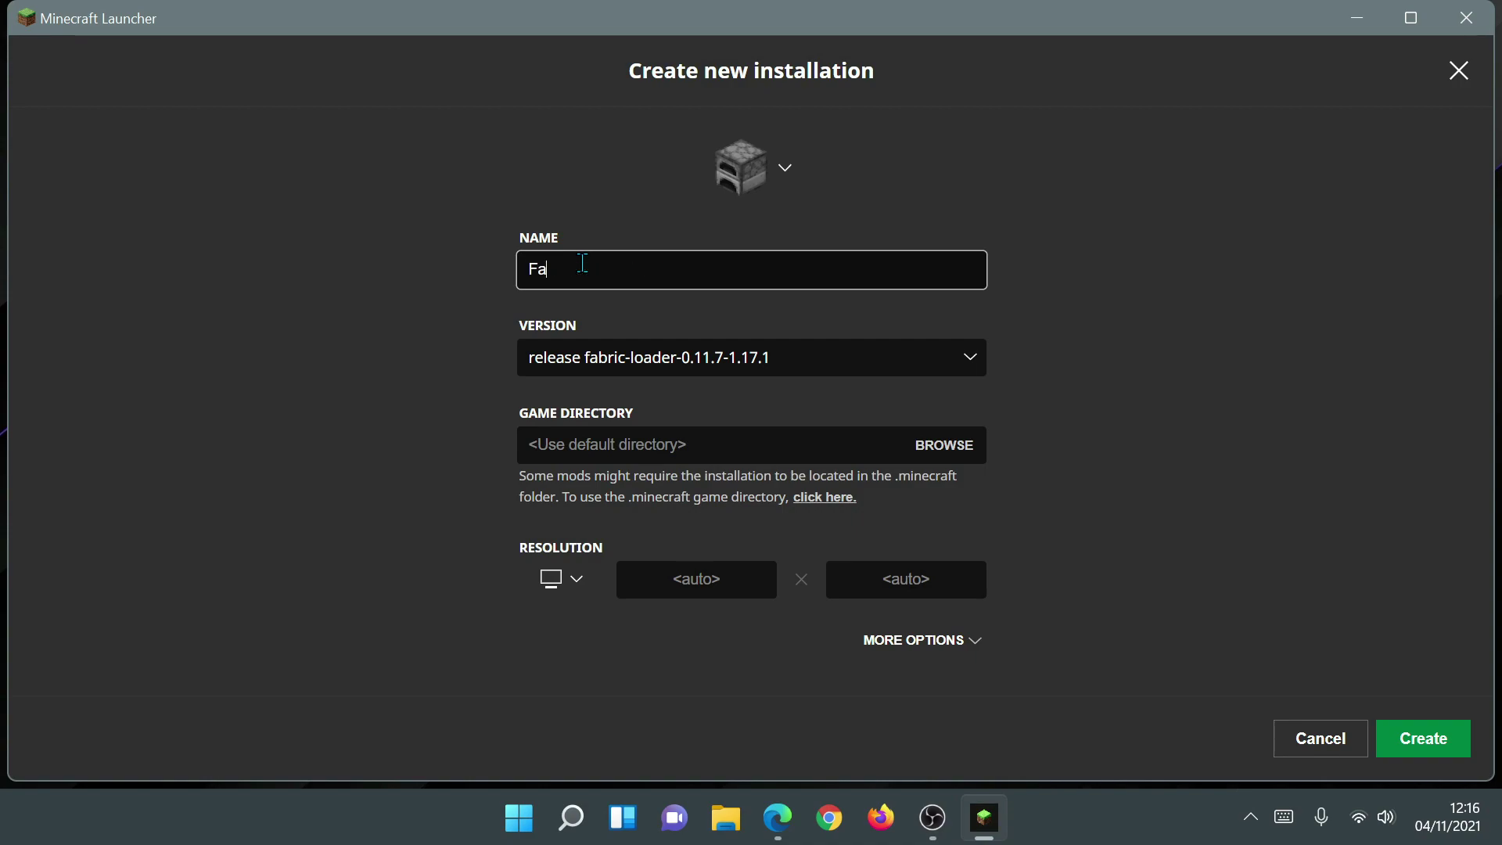
text(bric 1 Iris Shaders)
Give it the bookshelf icon, change -Xmx2G to -Xmx4G, and create the installation.
click(786, 169)
scroll(739, 463, down, 2)
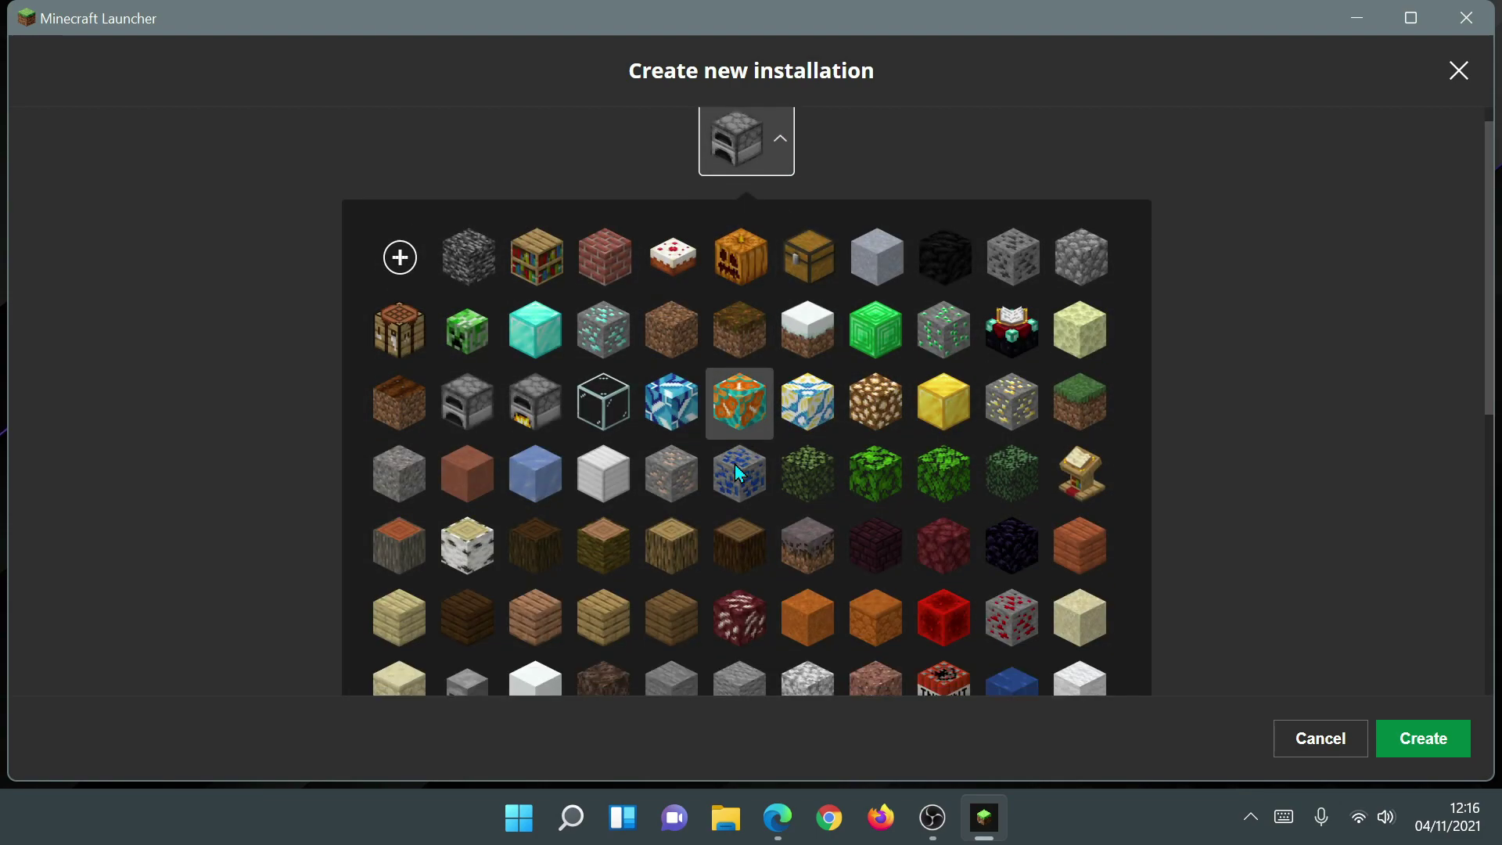
scroll(735, 463, up, 2)
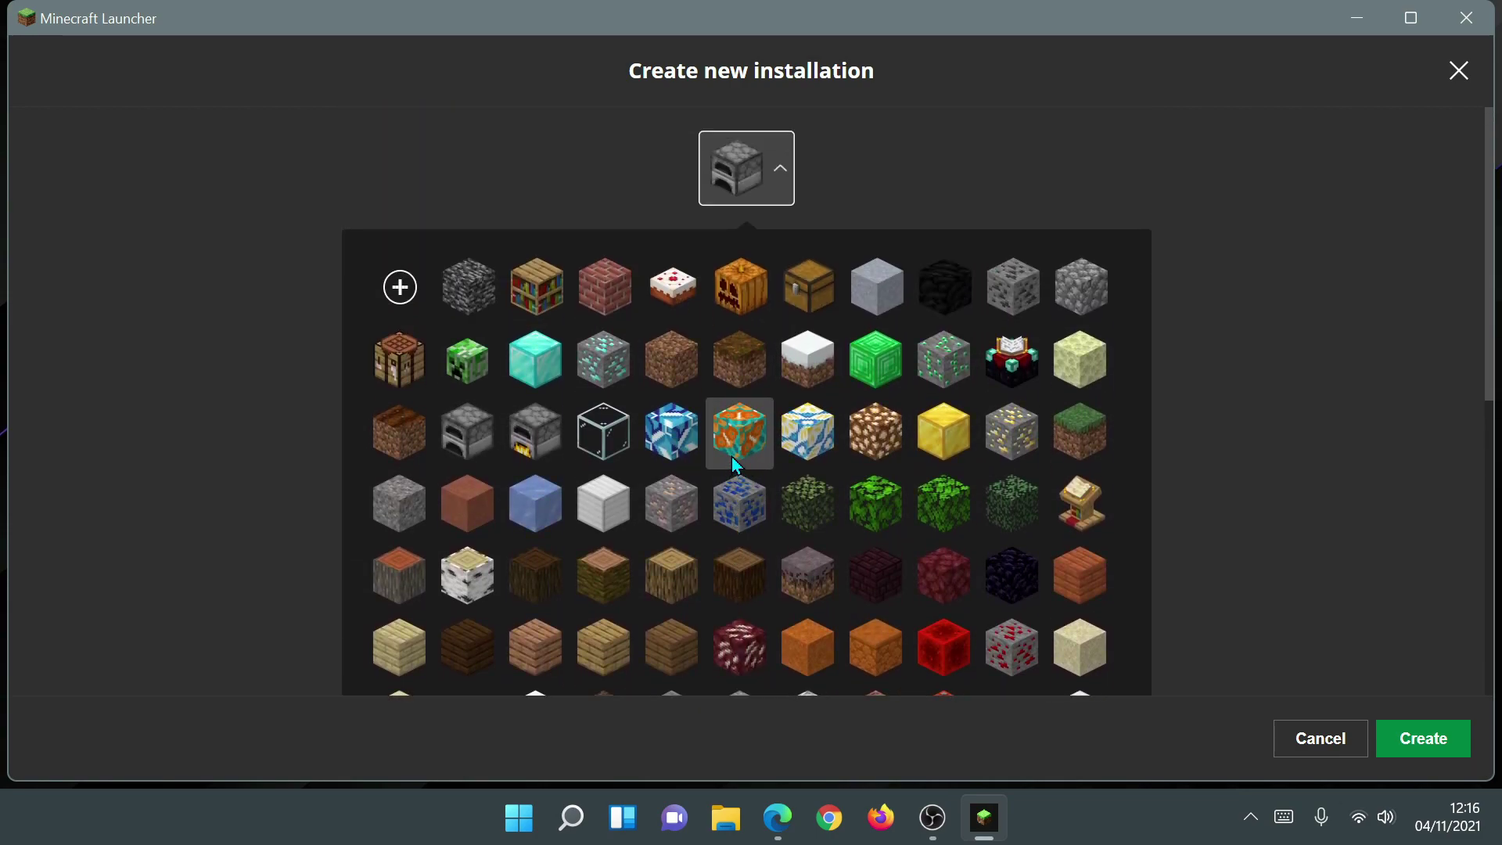
click(544, 289)
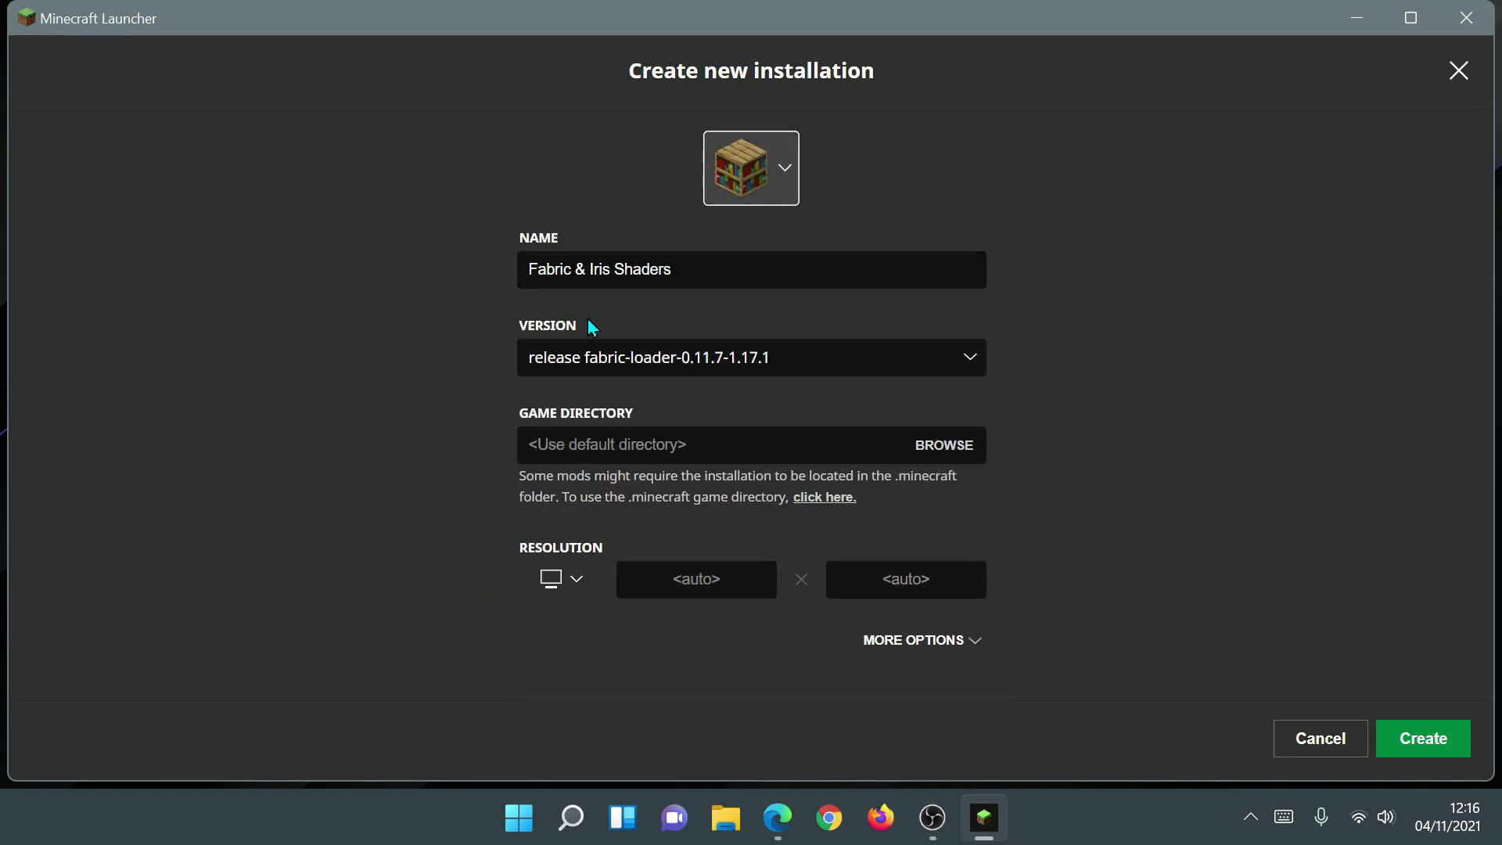
click(966, 646)
scroll(882, 604, down, 2)
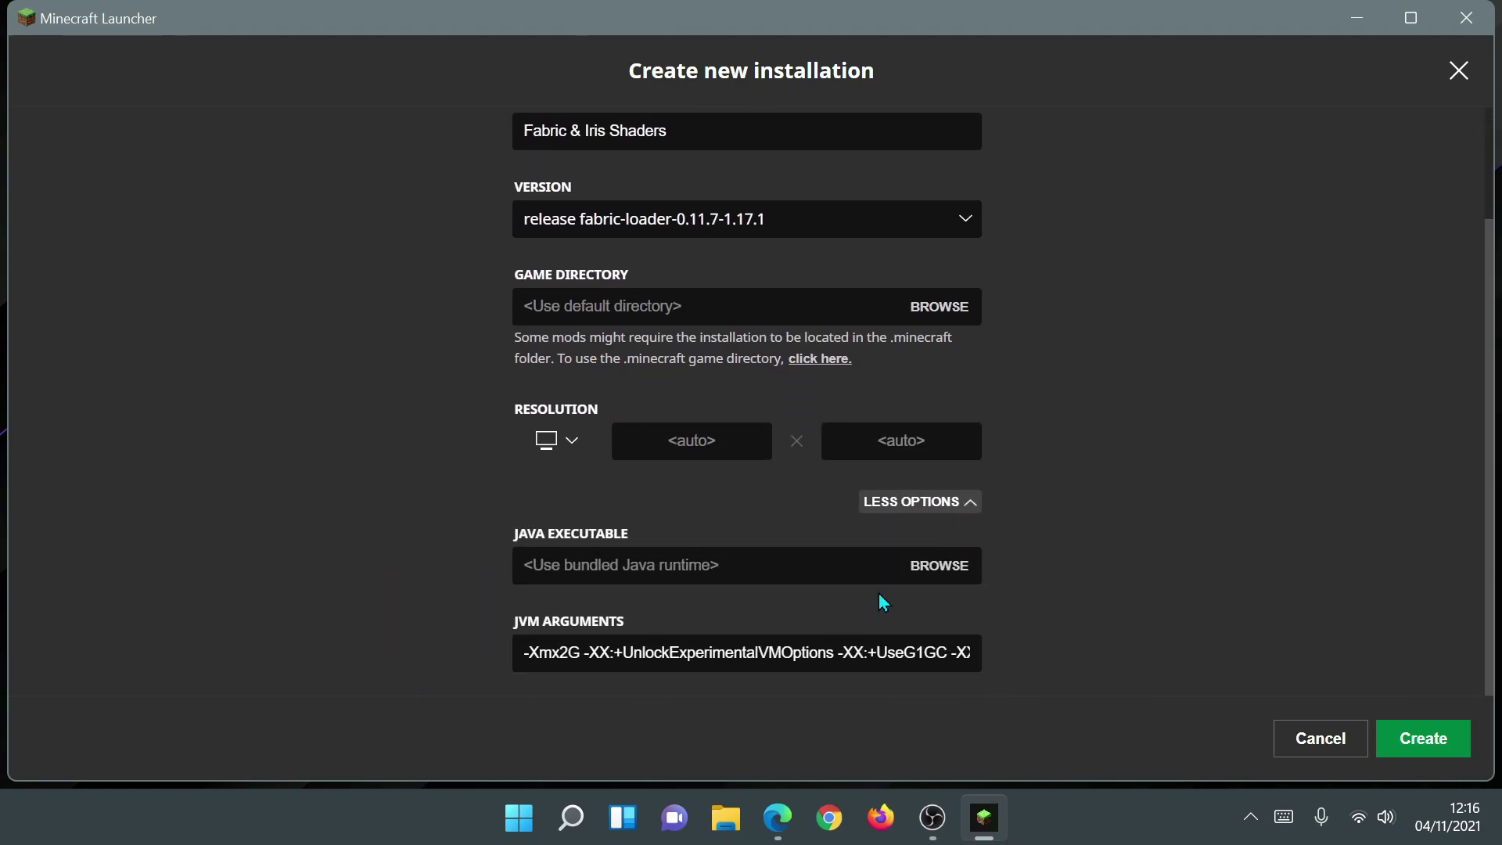
click(582, 652)
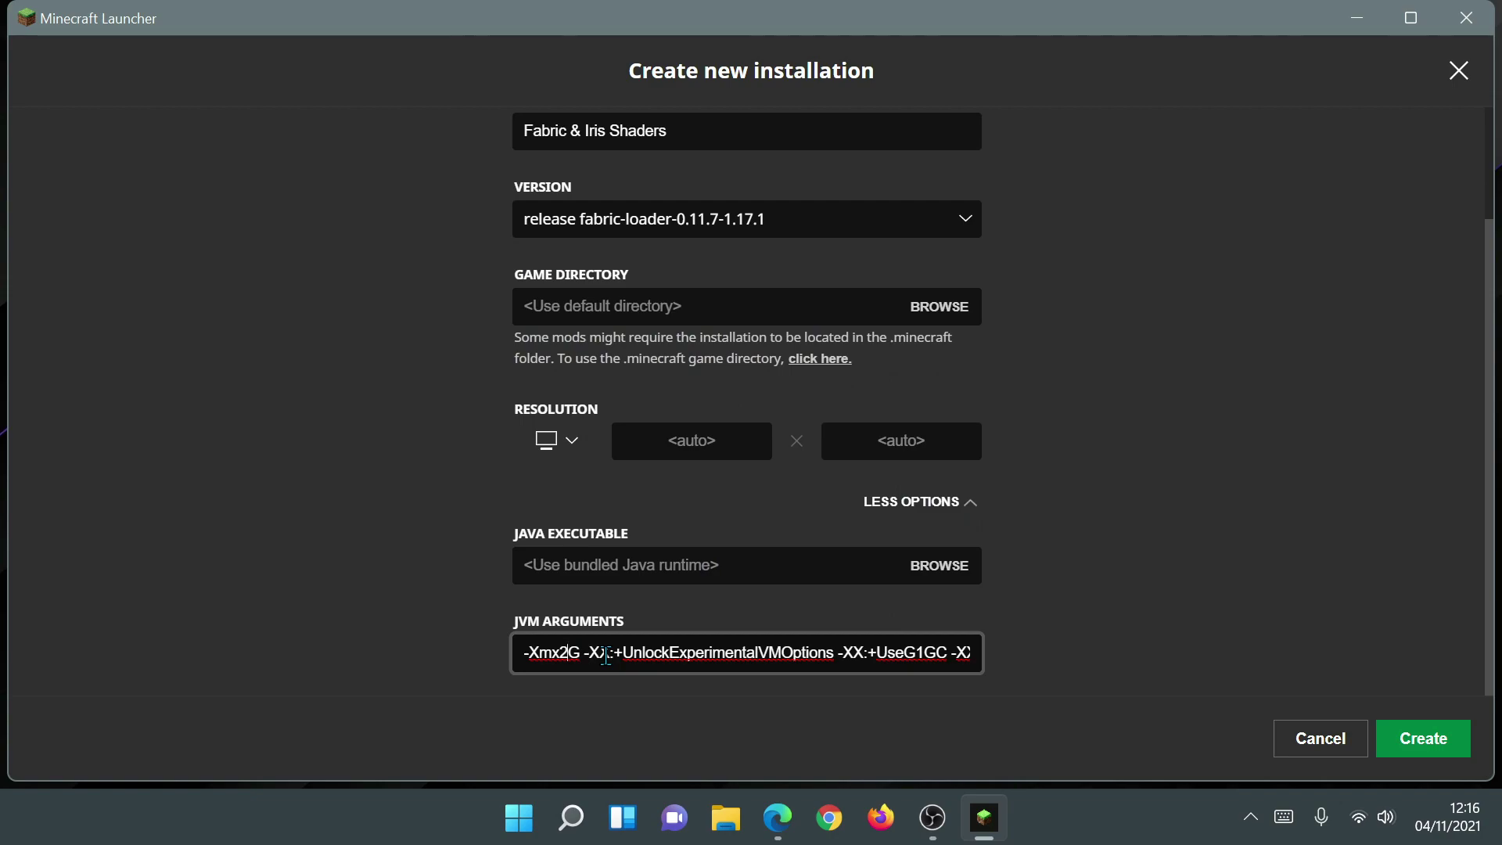
key(BackSpace)
text(4)
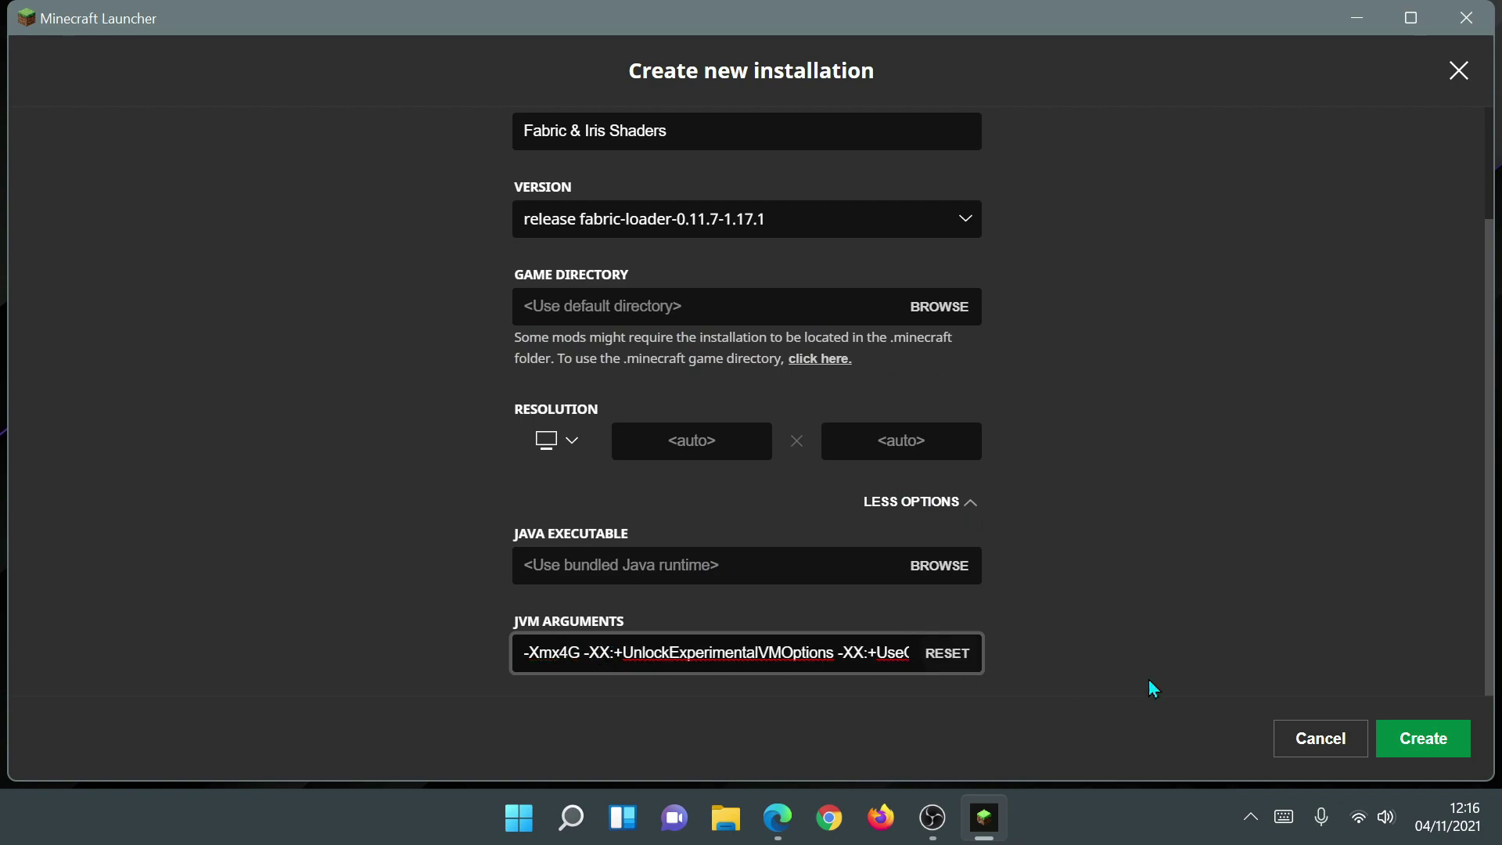
click(1441, 745)
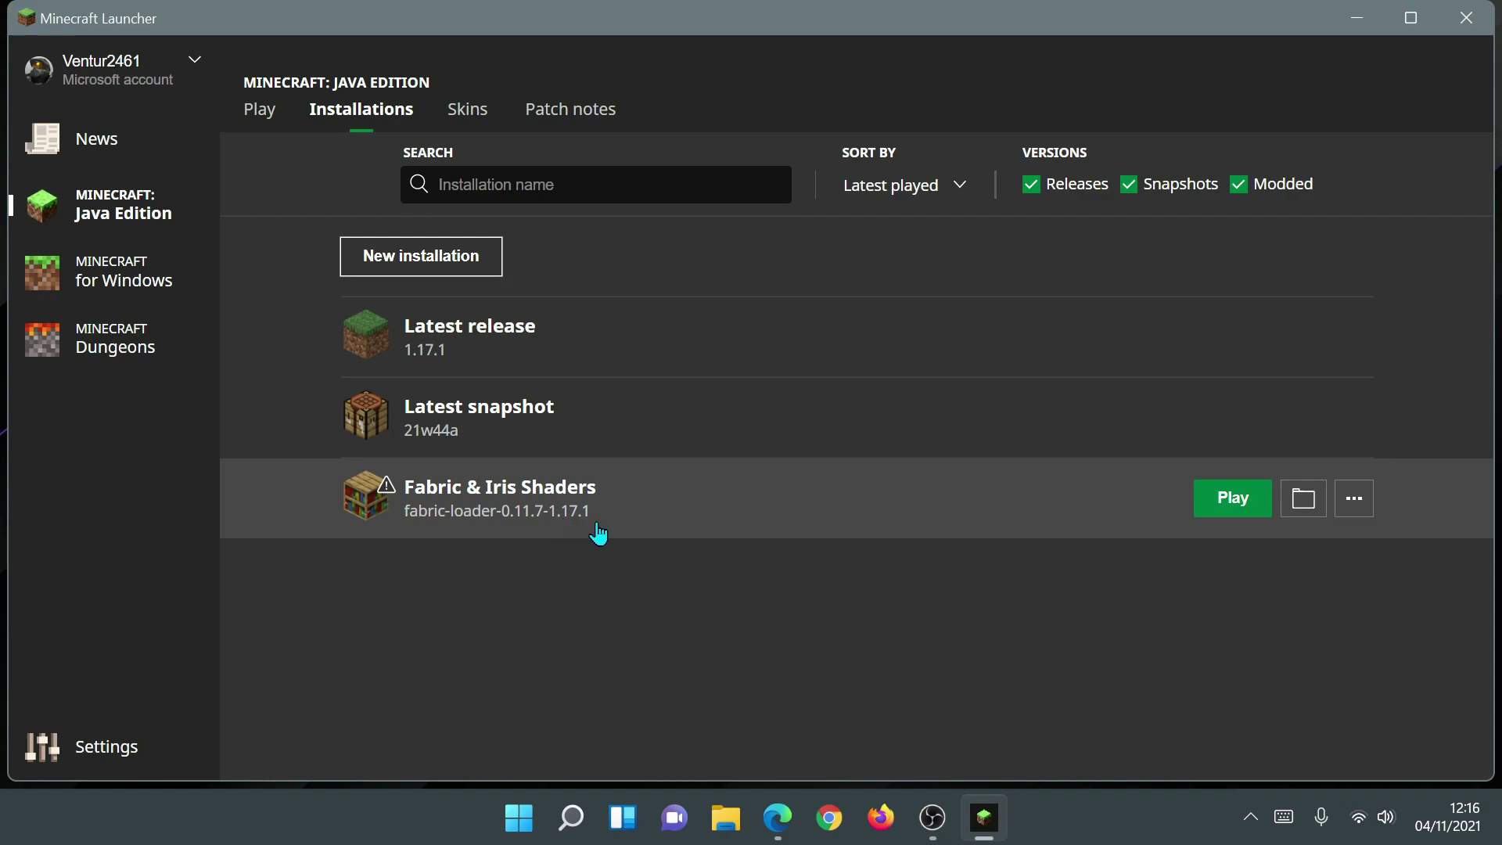
key(alt+Tab)
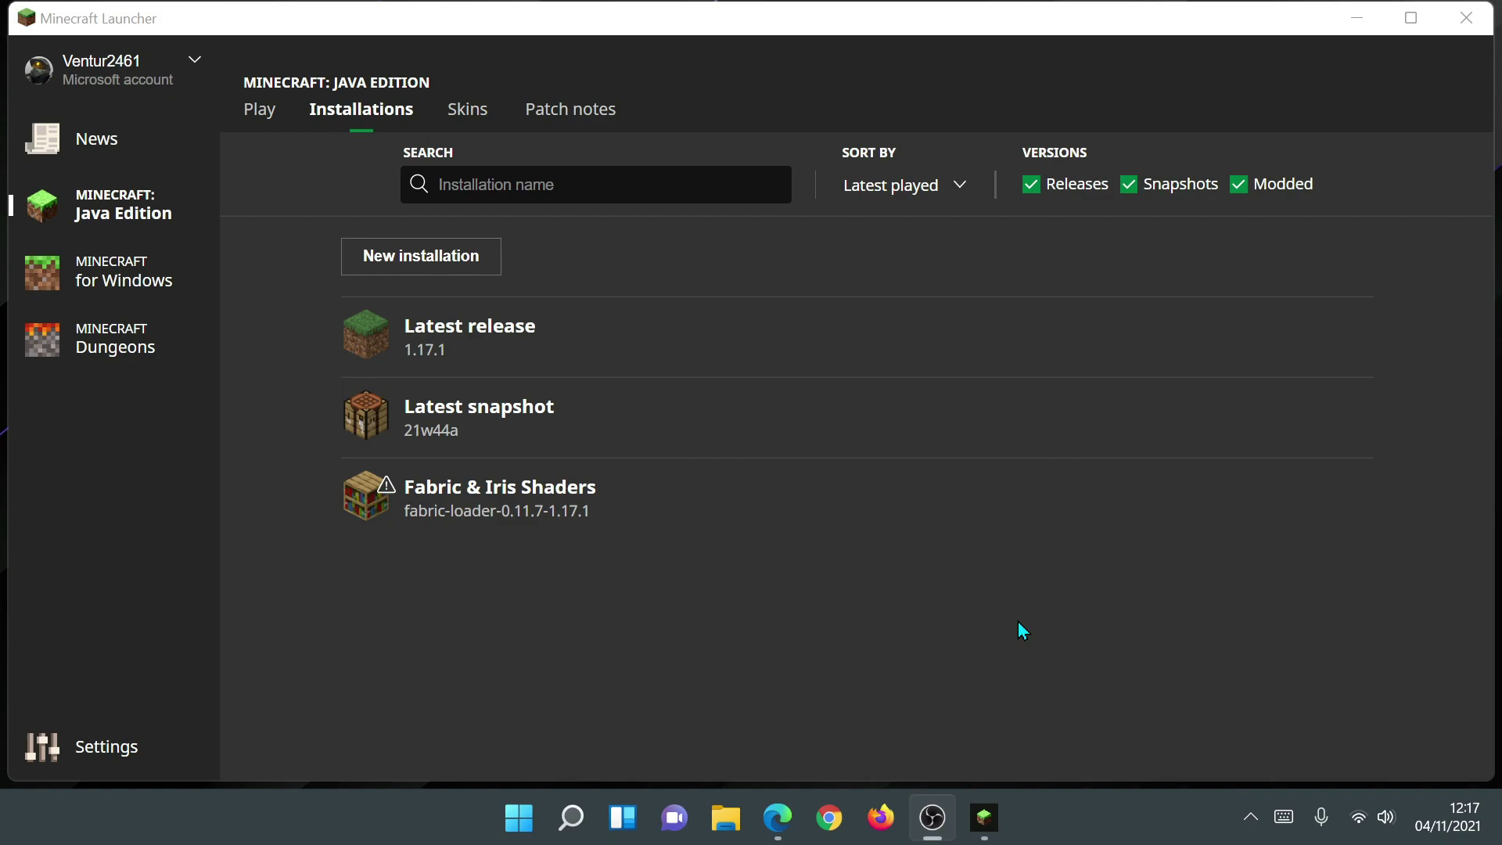
Search Bing for 'continuum shaders' from Edge's address bar.
click(778, 816)
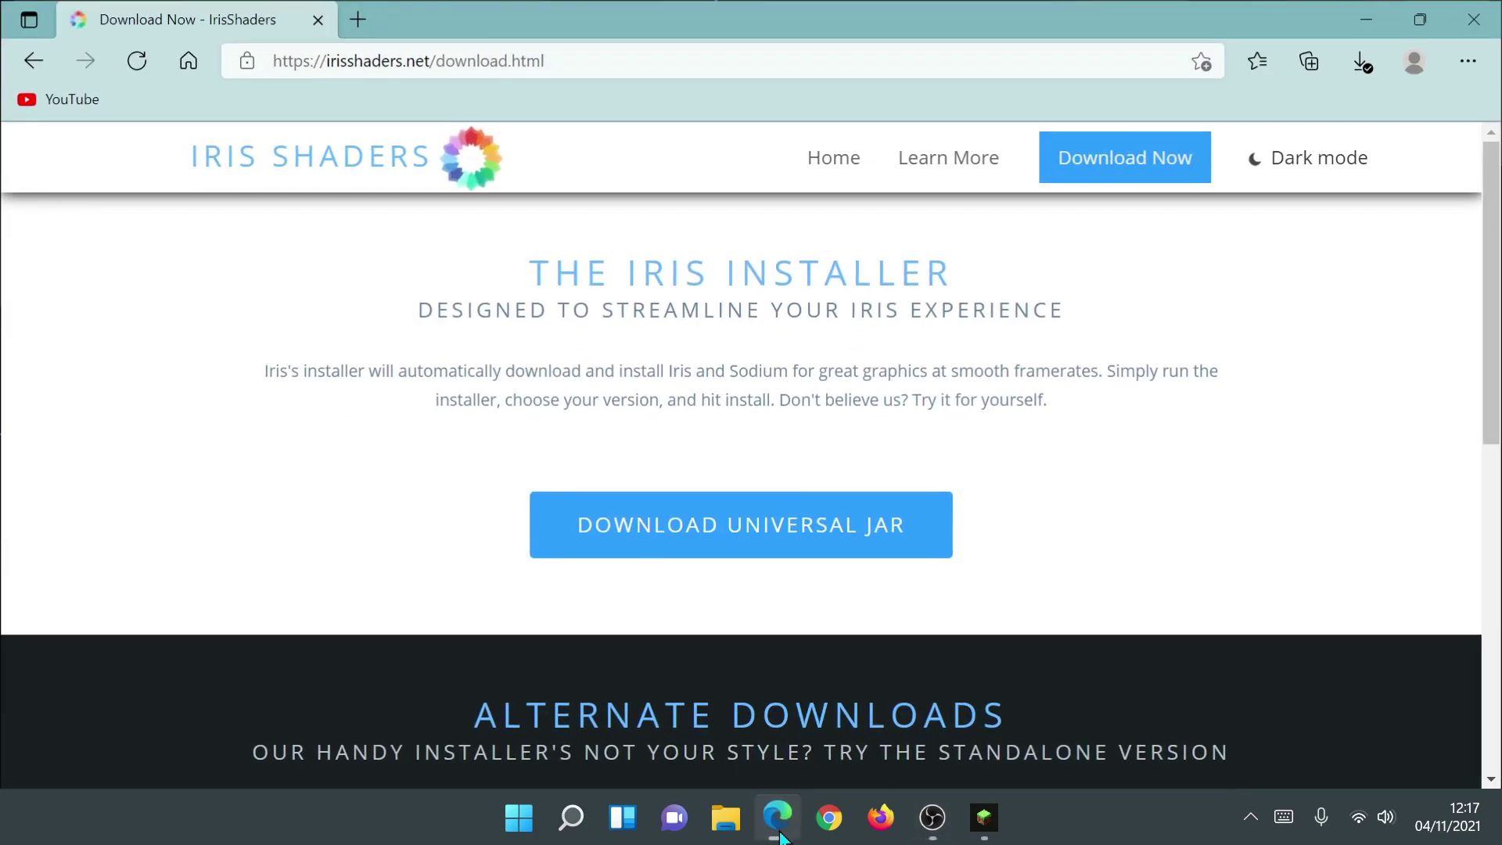
click(423, 64)
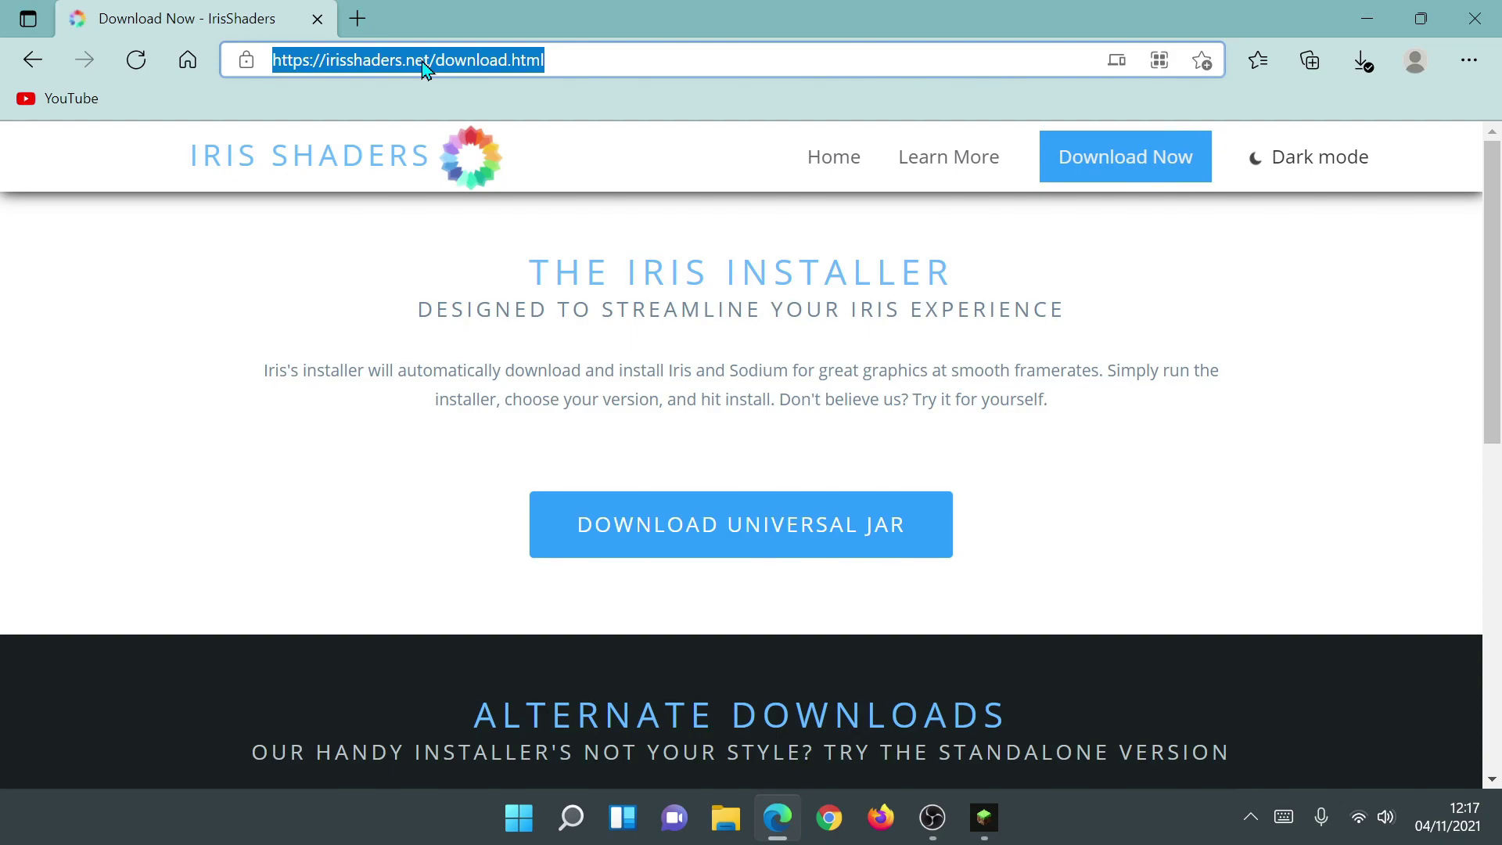
text(cont)
key(Return)
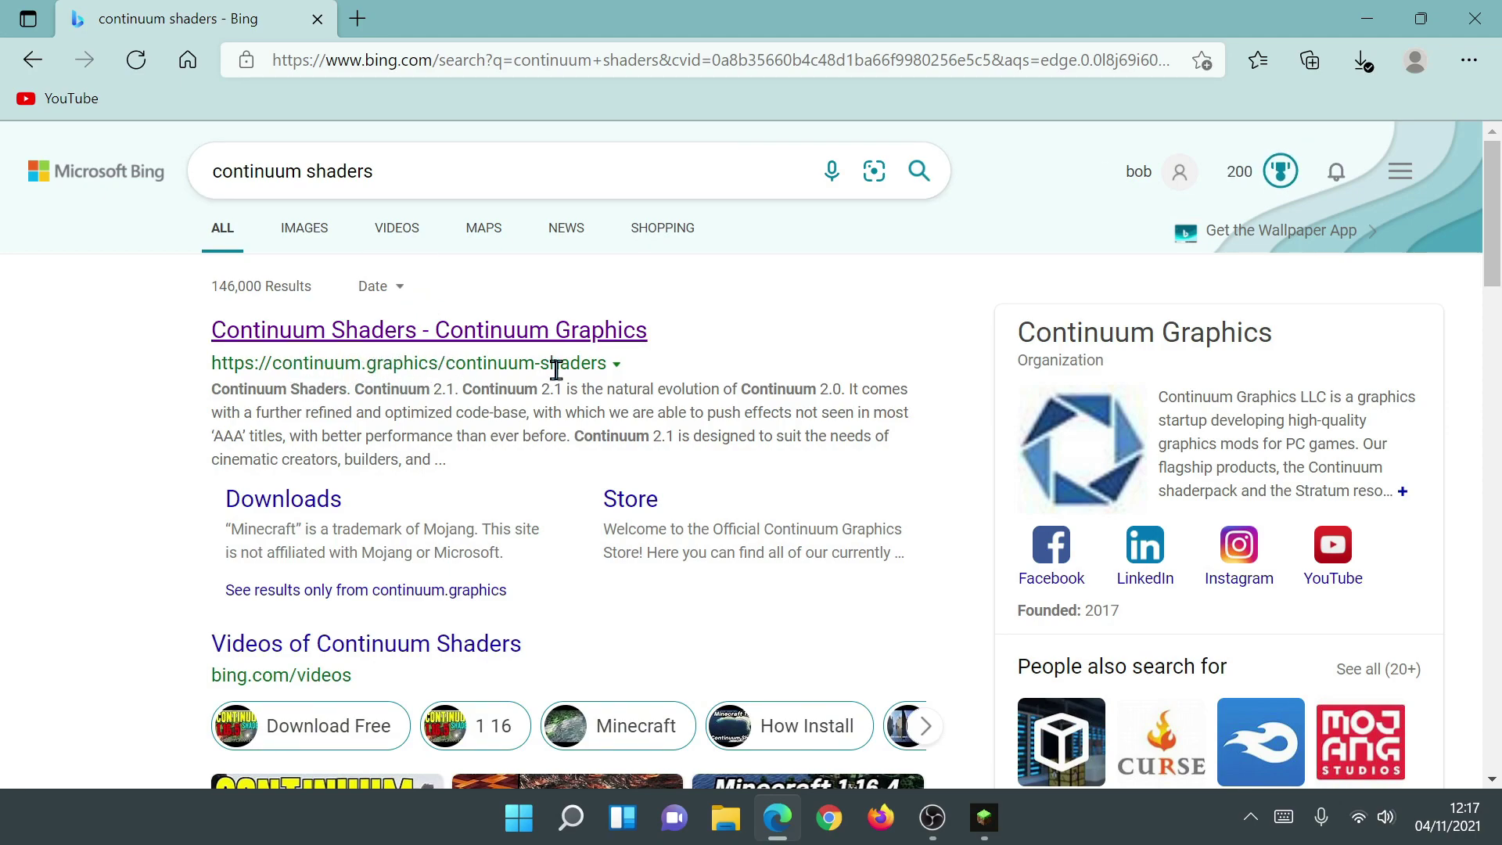
Open the Continuum Graphics Downloads page and download continuum-2.0.4.zip.
click(466, 336)
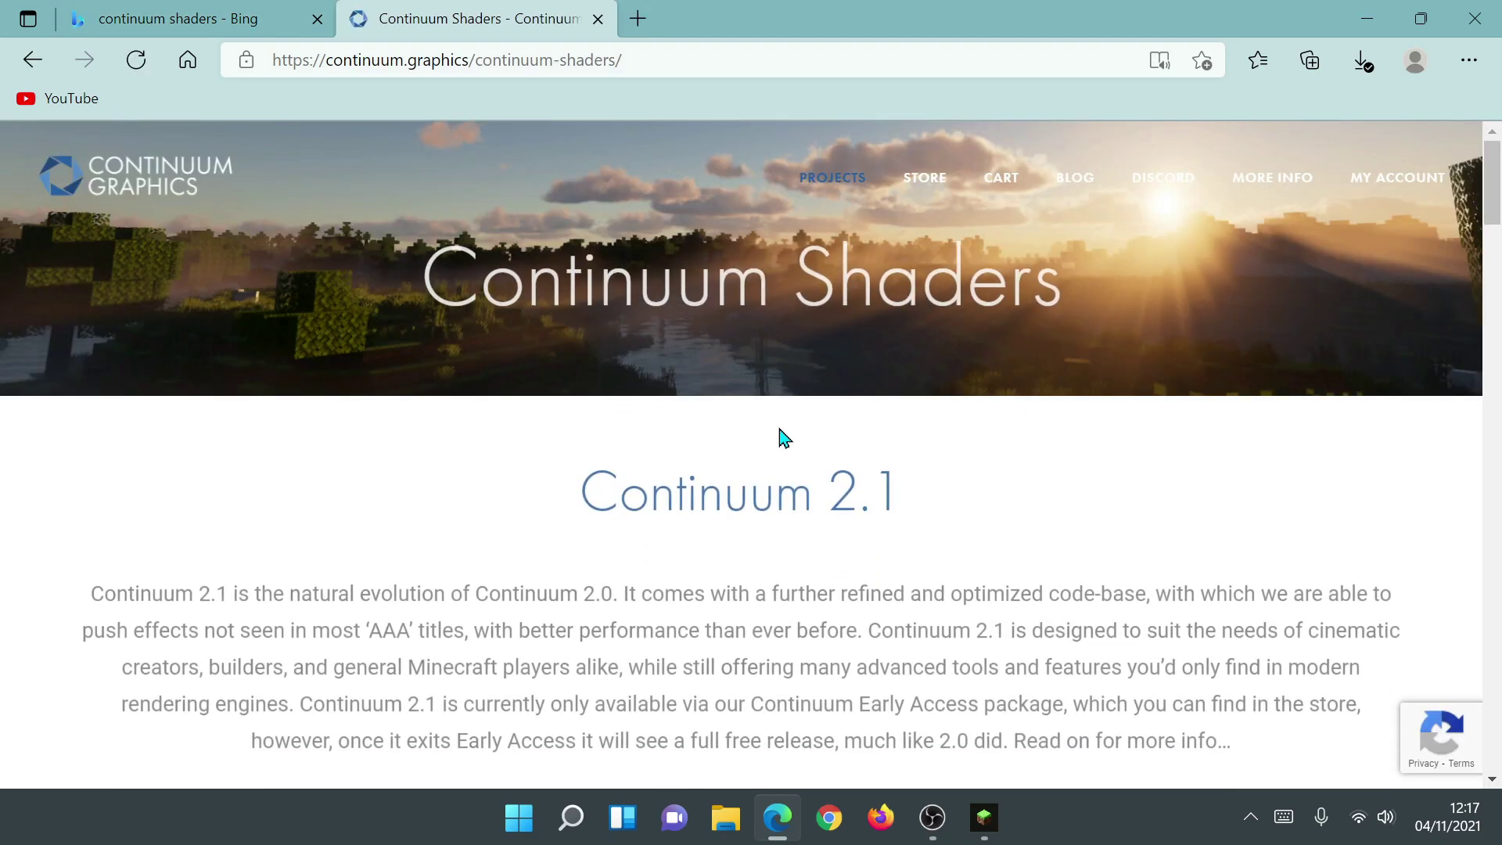
scroll(784, 432, down, 20)
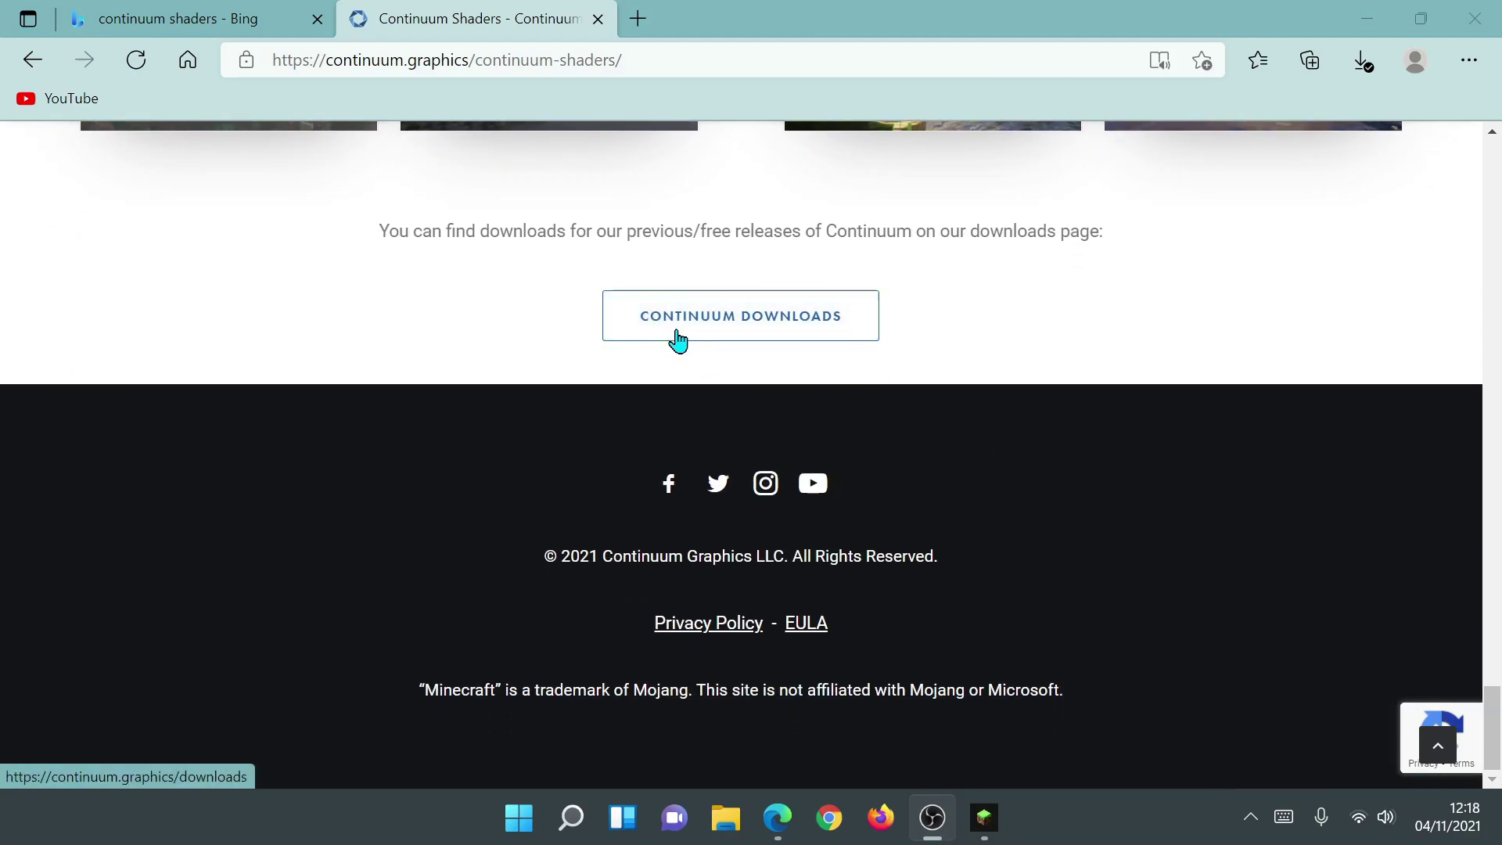
click(789, 334)
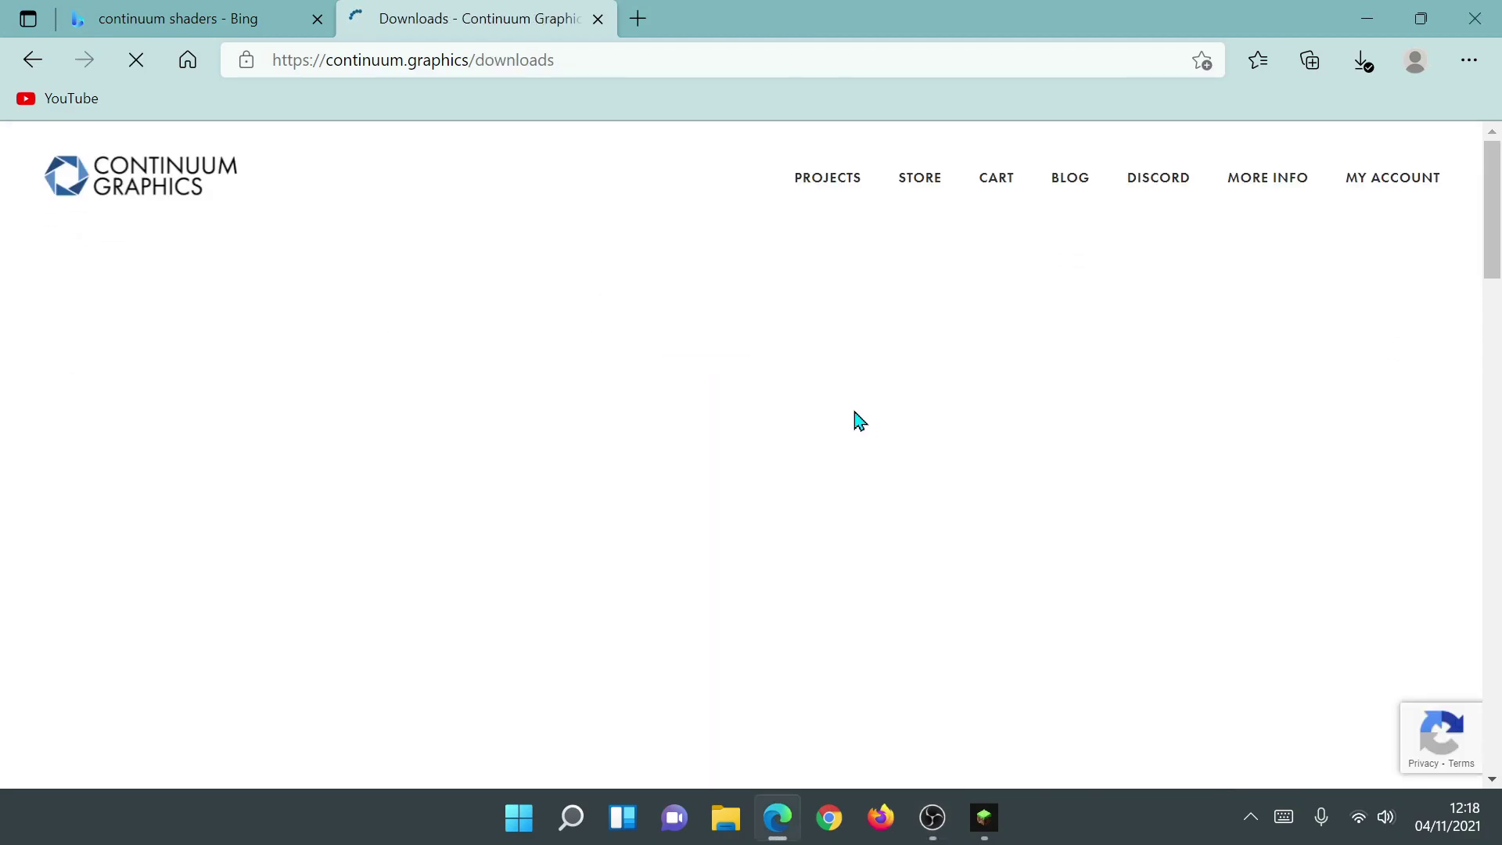
scroll(855, 420, down, 1)
scroll(157, 301, up, 1)
scroll(368, 359, down, 1)
drag(133, 300, 261, 305)
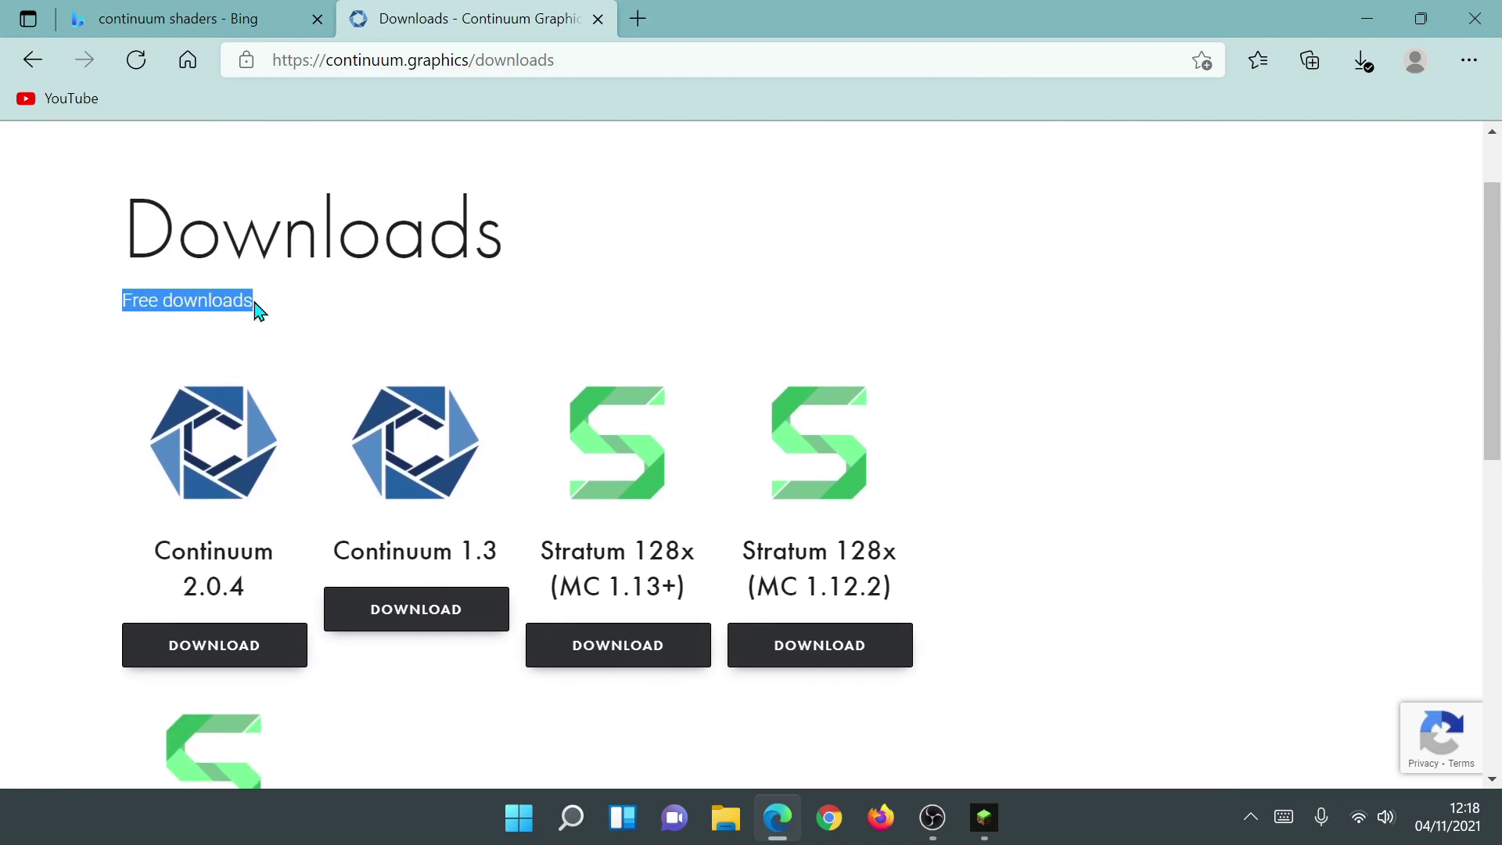
scroll(258, 328, down, 2)
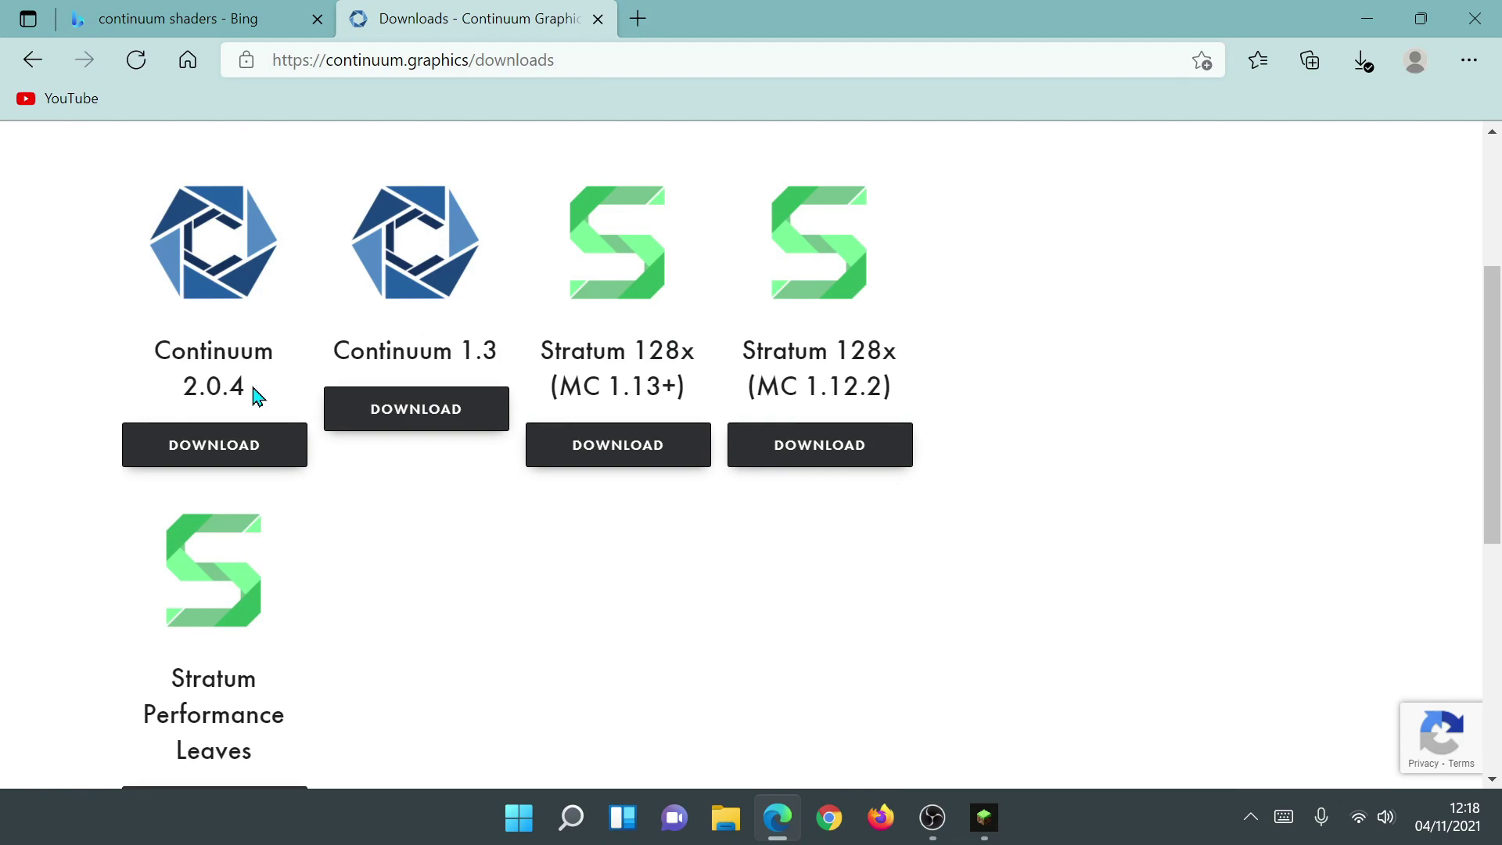
click(224, 453)
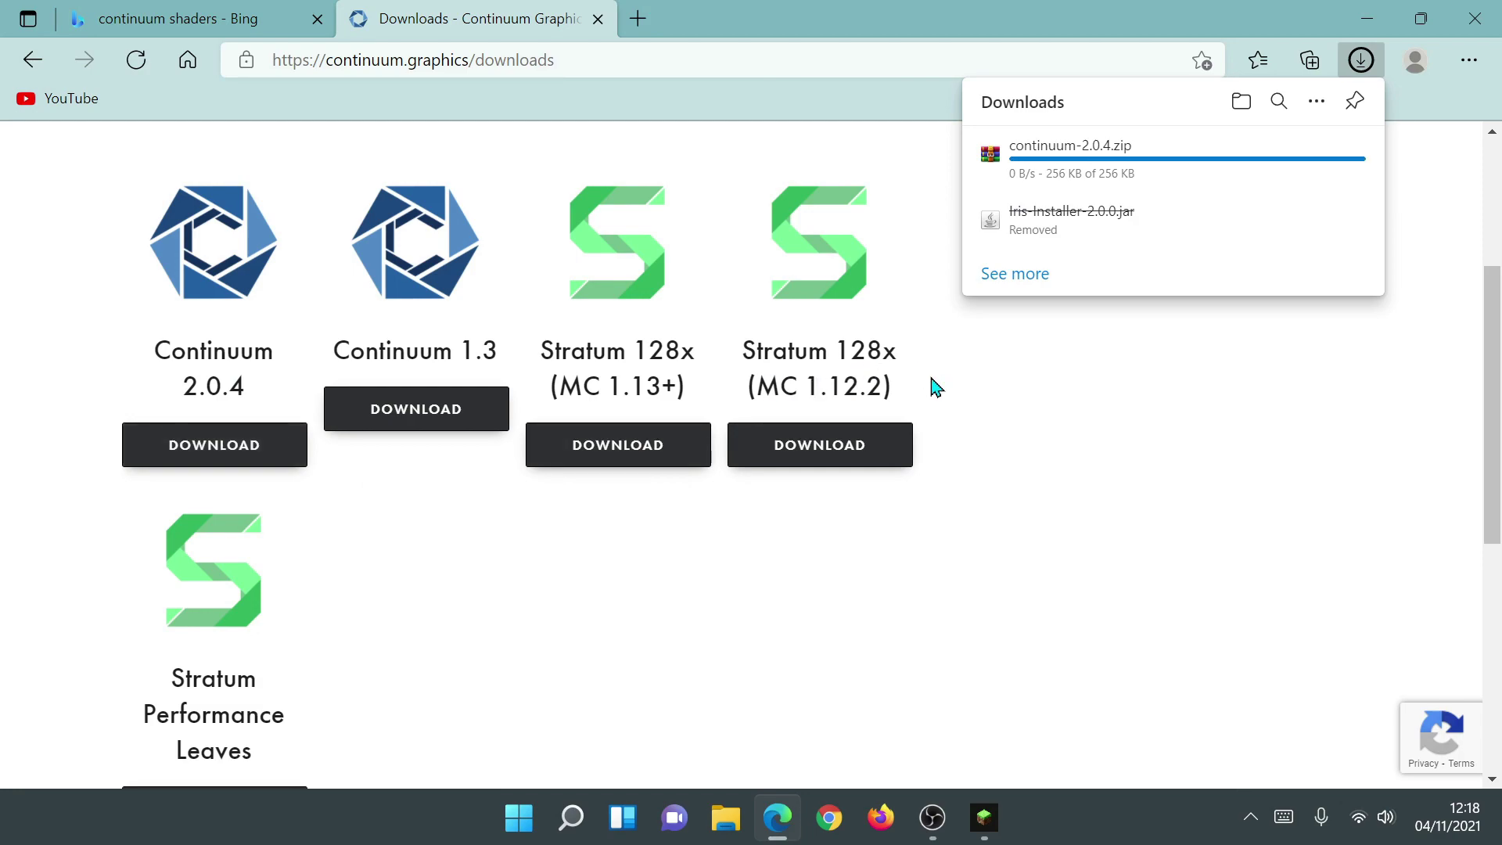